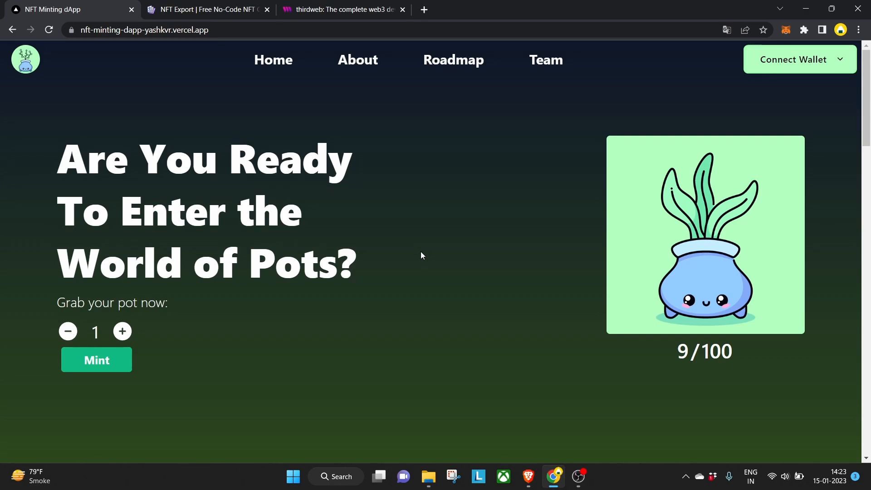
# Look over the NFT Export and thirdweb sites, and review the NFT Minting dApp page down to the team section
pyautogui.click(202, 6)
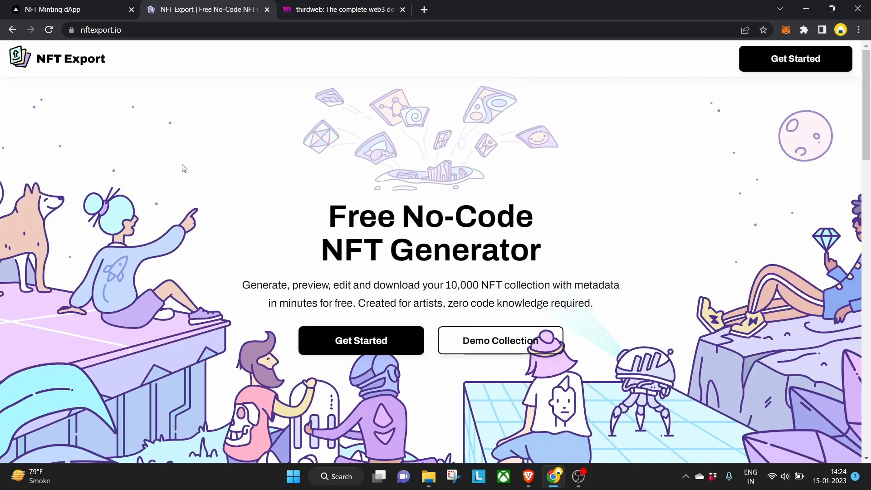
pyautogui.click(310, 10)
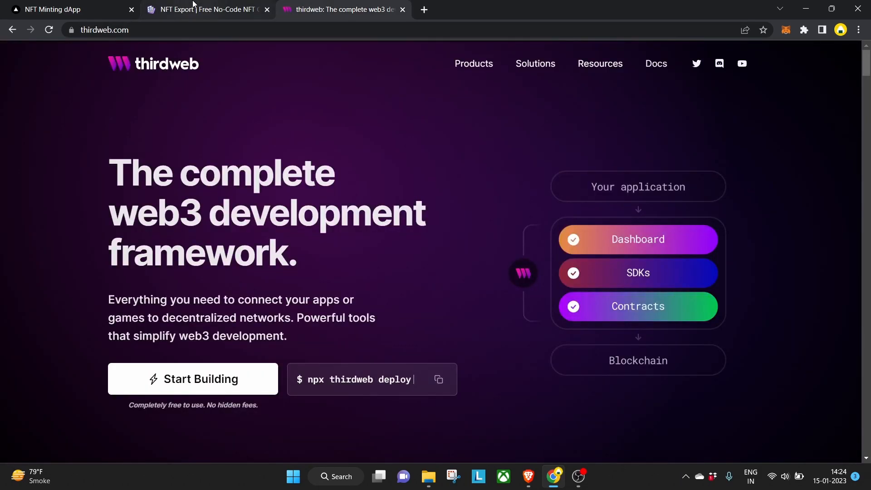
pyautogui.click(193, 5)
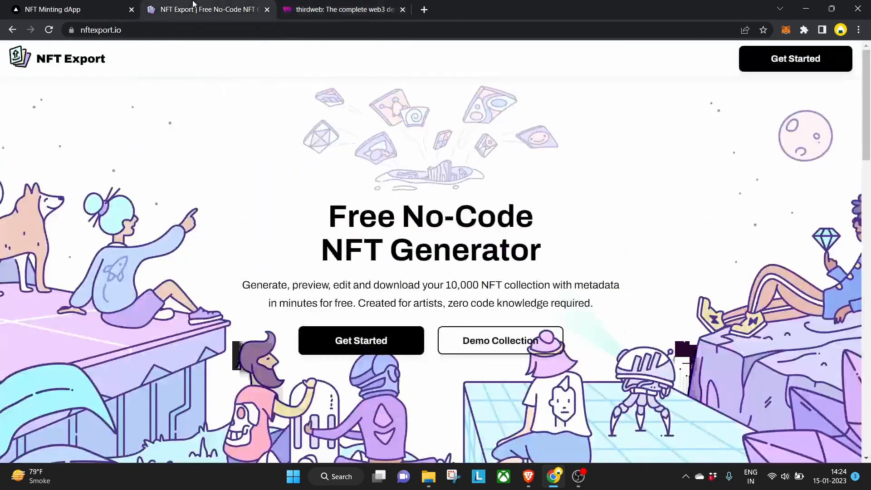
pyautogui.click(68, 9)
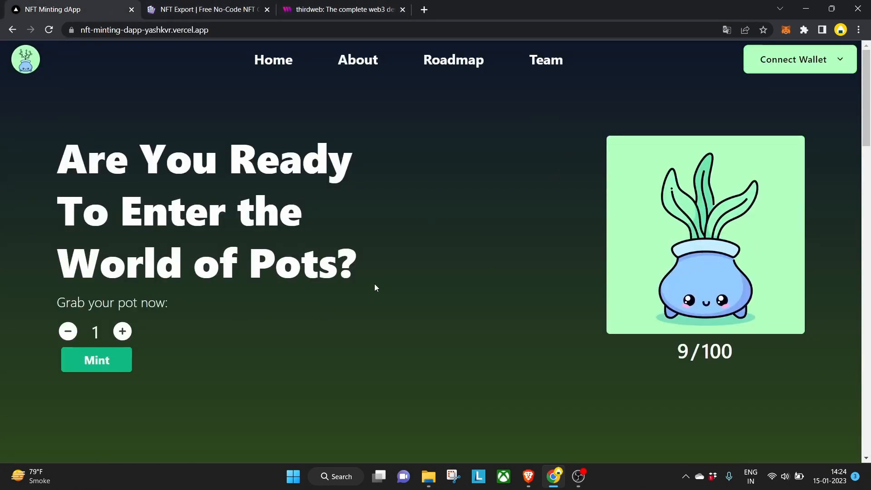
pyautogui.scroll(-8, 374, 284)
pyautogui.scroll(-10, 375, 286)
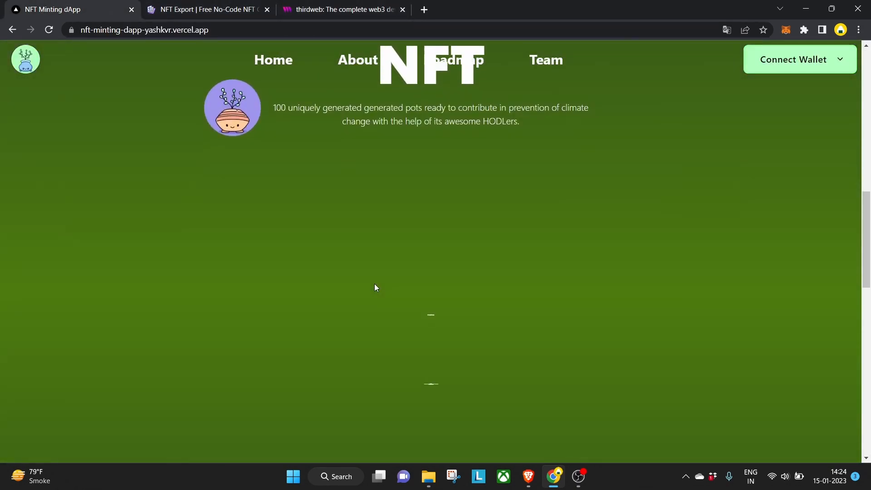
pyautogui.scroll(-5, 375, 287)
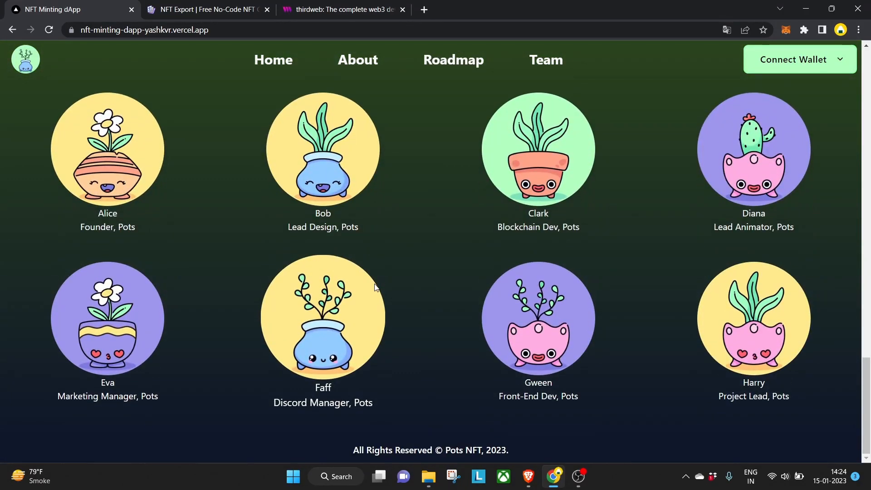
pyautogui.scroll(6, 375, 287)
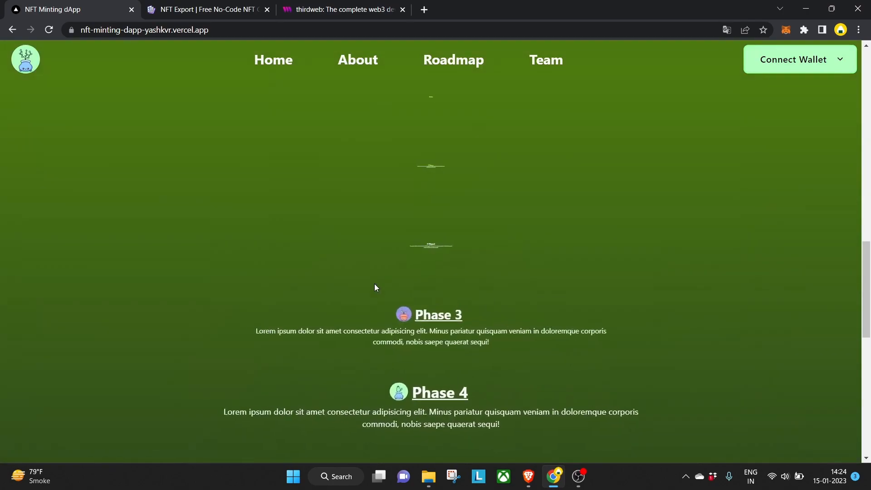
pyautogui.scroll(8, 375, 284)
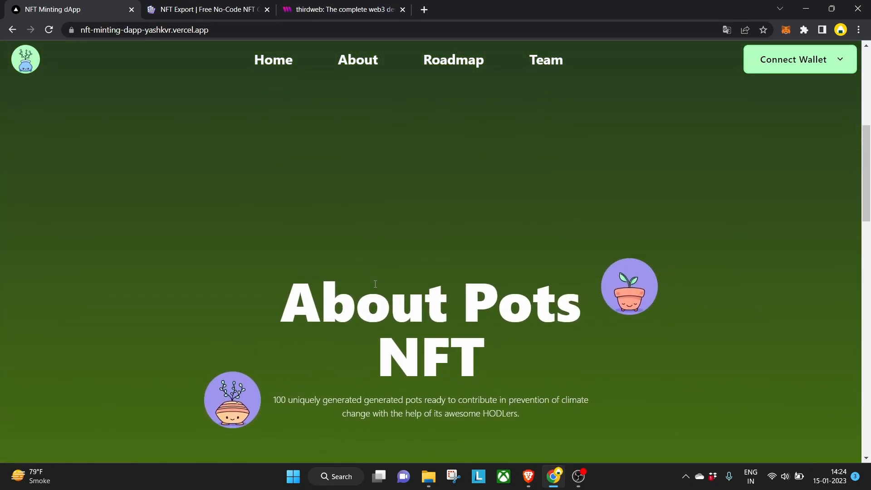
pyautogui.scroll(5, 375, 284)
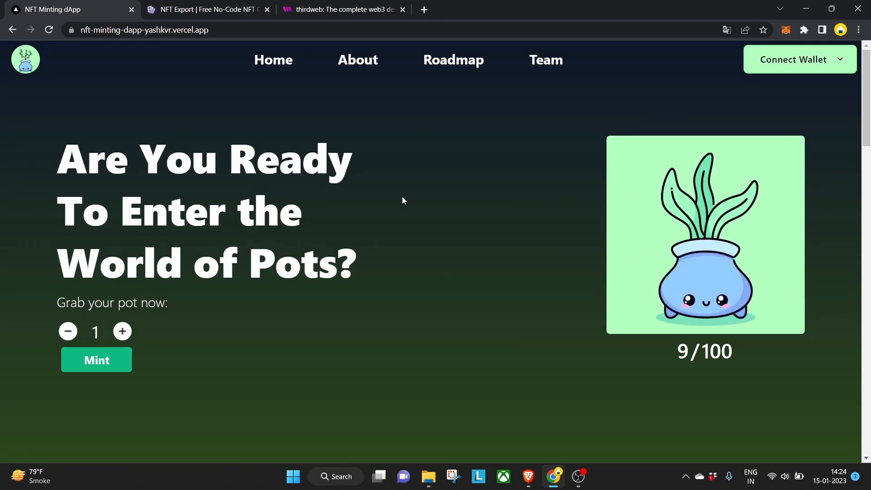
# Open the demo collection on the NFT Export site
pyautogui.click(213, 10)
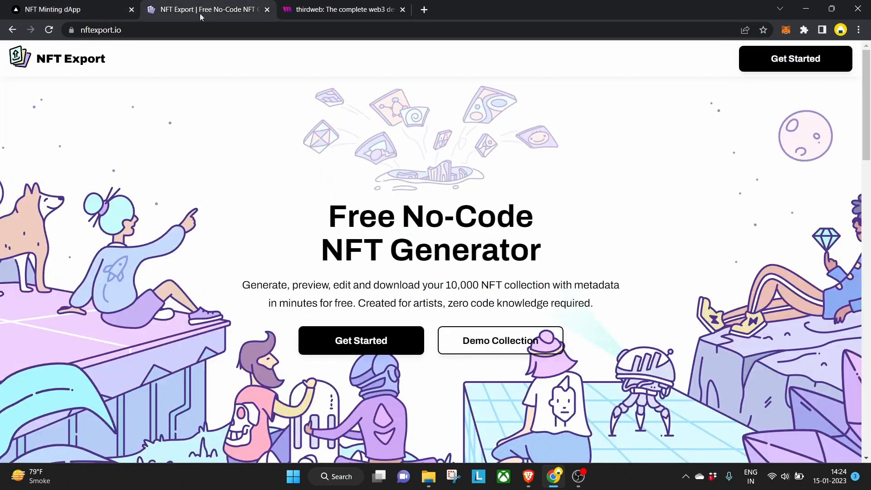
pyautogui.click(131, 31)
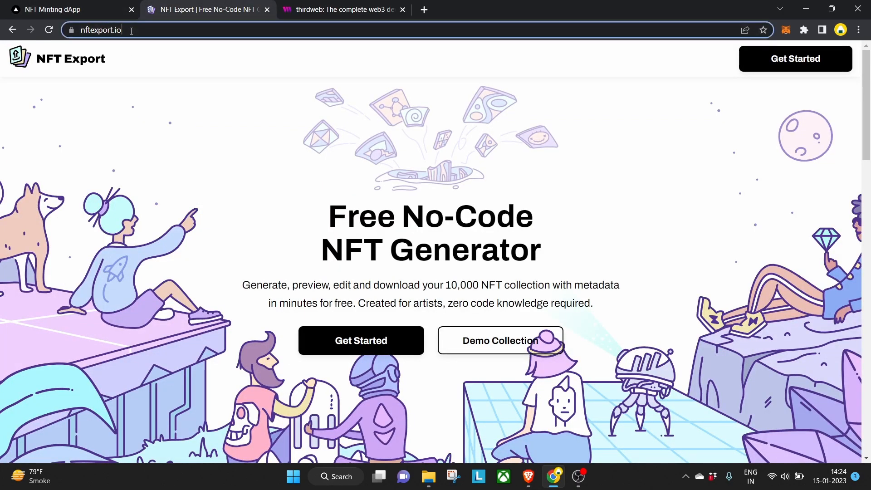
pyautogui.click(193, 131)
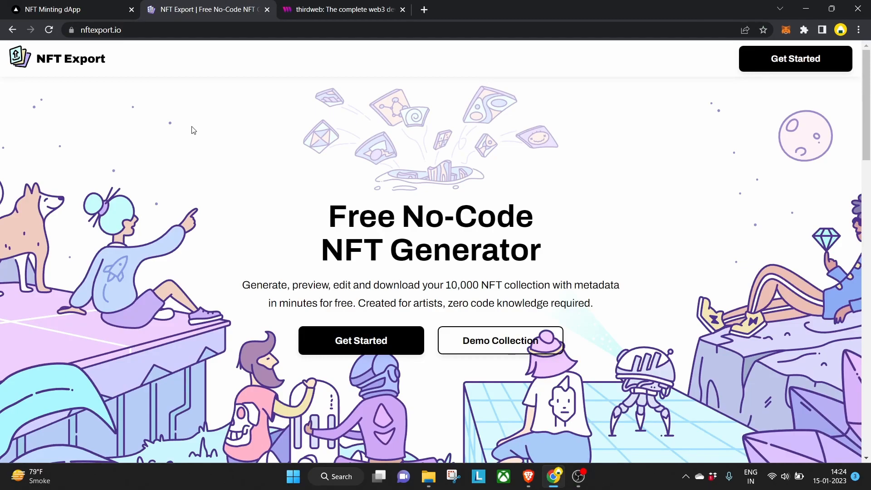
pyautogui.click(488, 345)
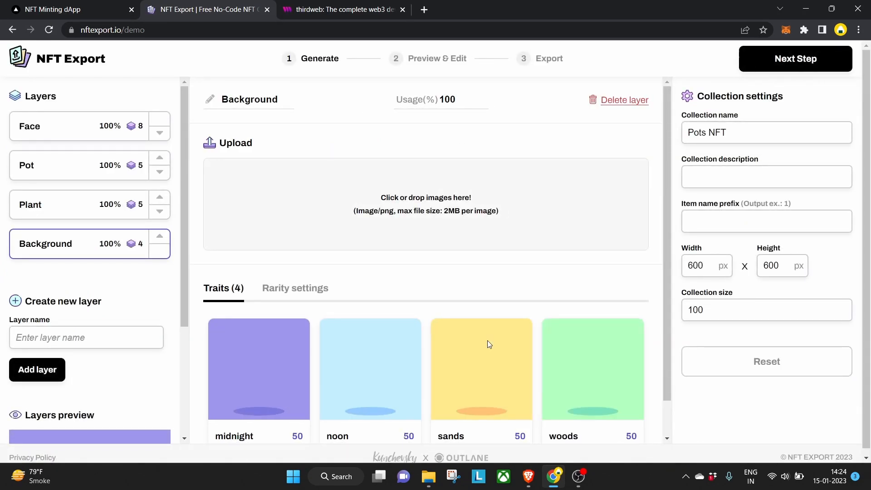
# Set the collection description to "This is a test NFT Collection"
pyautogui.click(713, 180)
pyautogui.write('This')
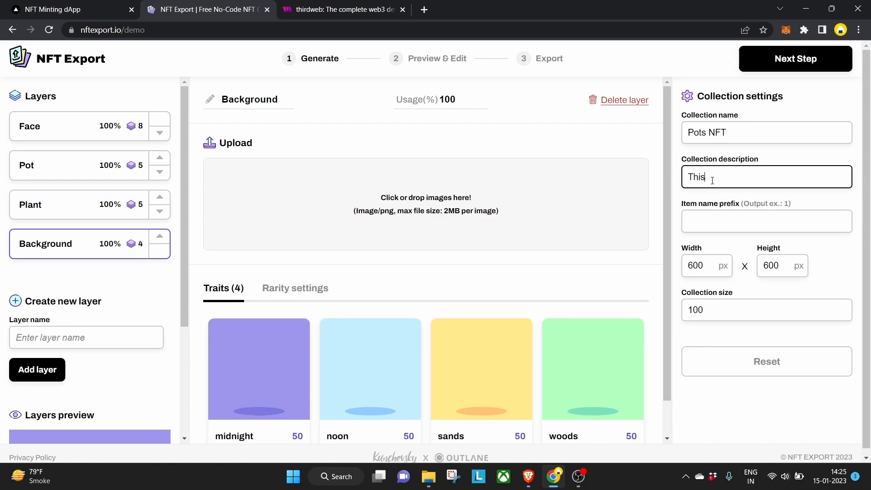
pyautogui.write(' is a test NFT Collection')
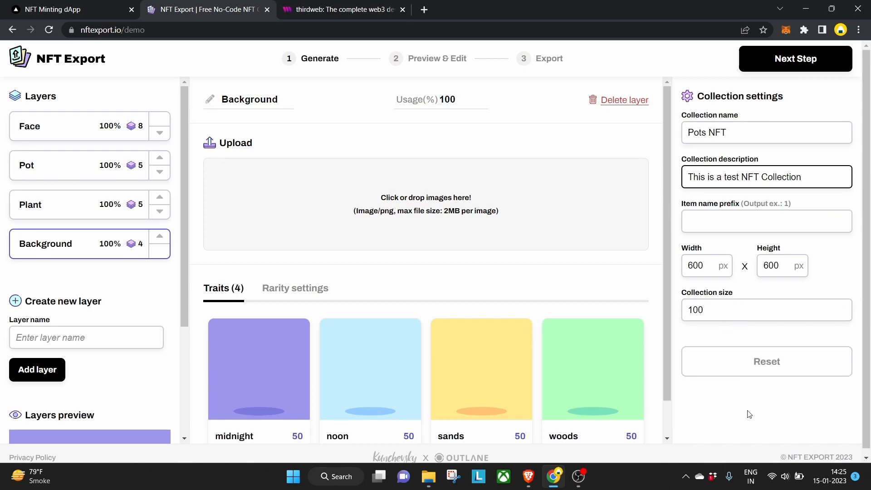
pyautogui.scroll(-1, 301, 300)
pyautogui.scroll(1, 301, 300)
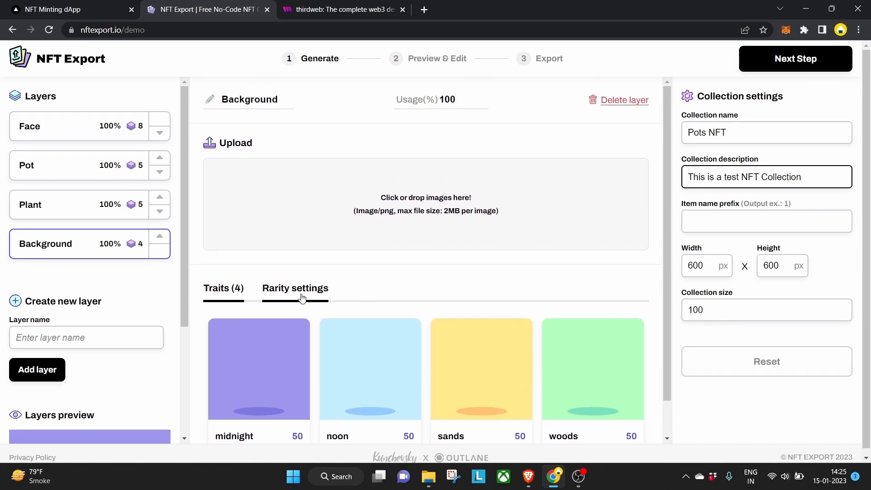
# Generate the Pots NFT collection, review the item preview, and proceed to the Export stage
pyautogui.click(798, 65)
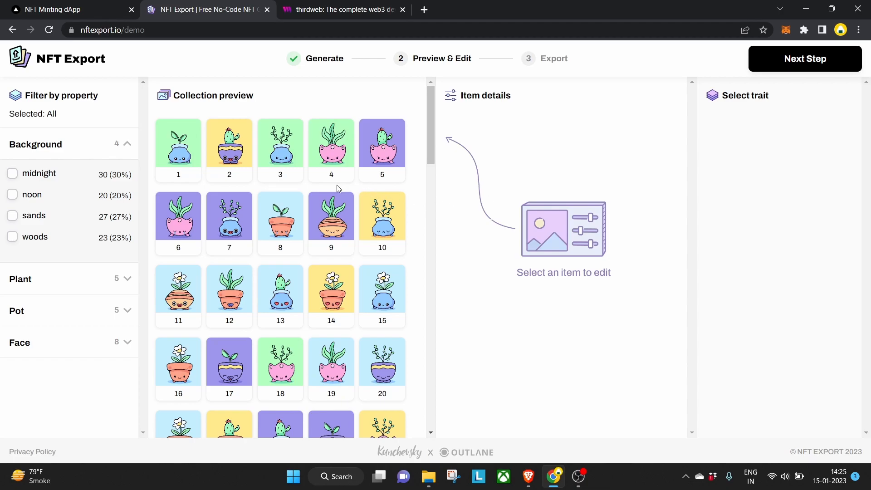
pyautogui.scroll(-20, 265, 212)
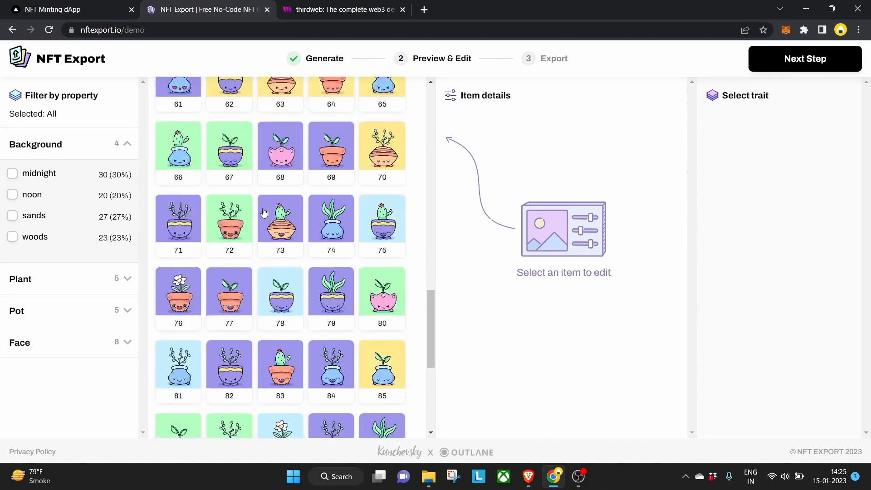
pyautogui.scroll(18, 336, 287)
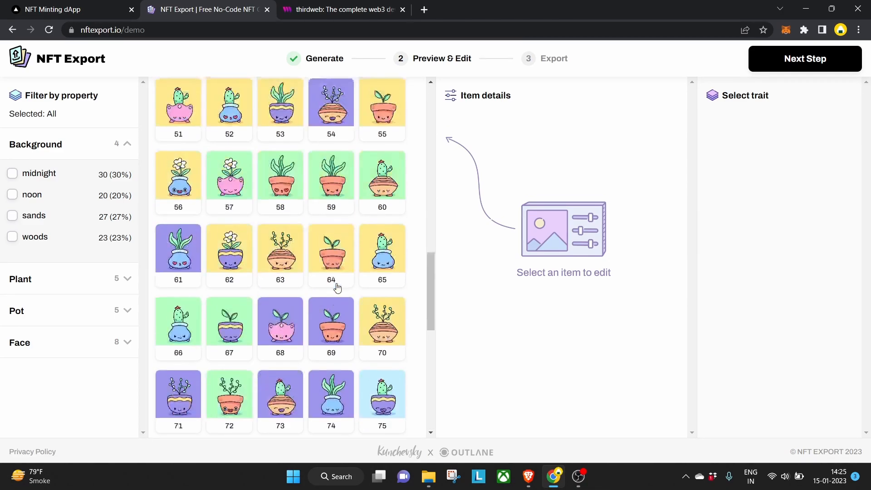
pyautogui.scroll(5, 337, 288)
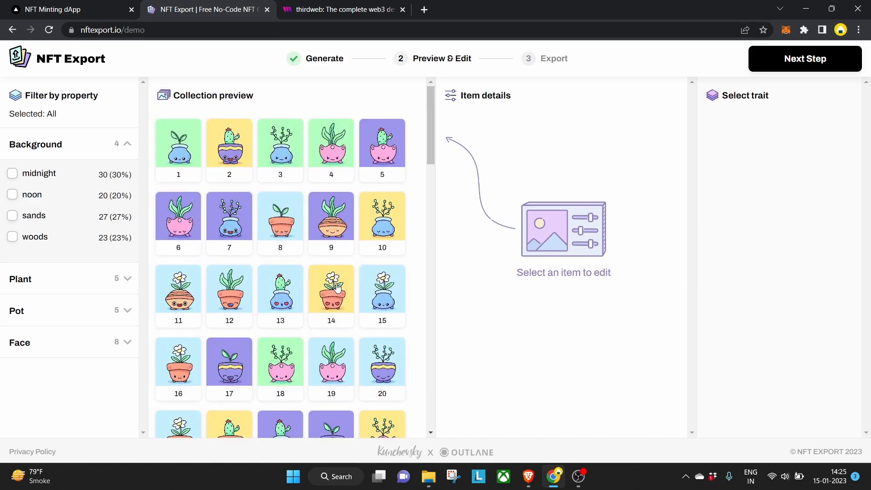
pyautogui.click(814, 64)
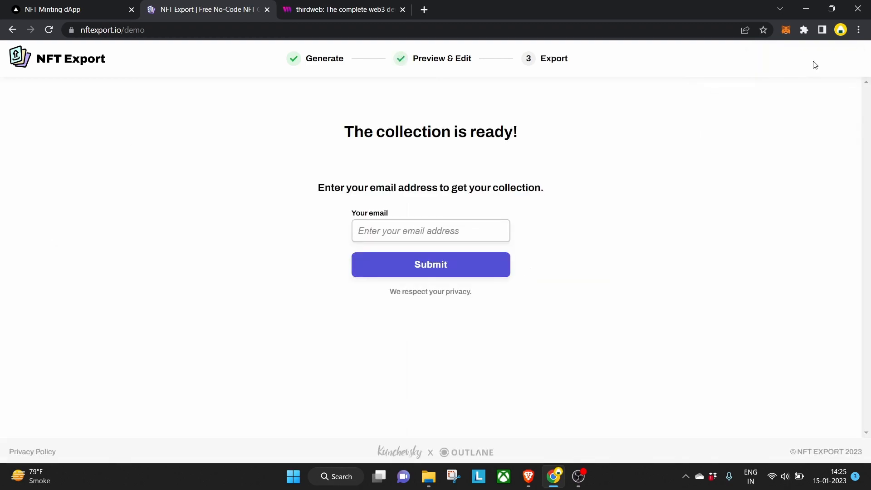
pyautogui.scroll(-1, 418, 352)
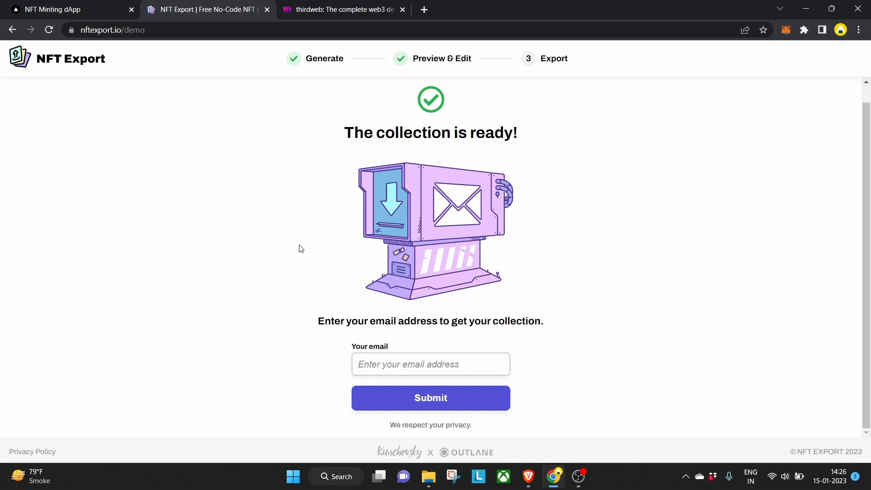
# Switch to File Explorer and examine the PNG files in the images folder of pots-nft-1-100
pyautogui.hotkey('alt', 'Tab')
pyautogui.click(150, 120)
pyautogui.click(149, 135)
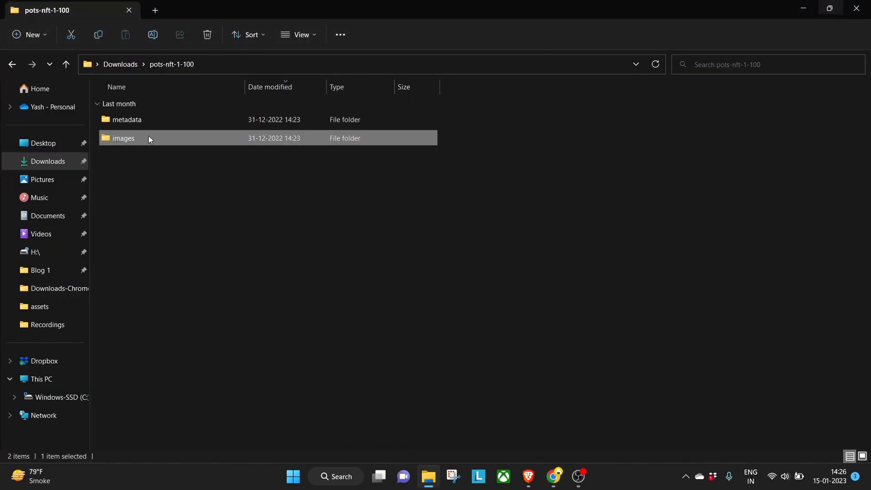
pyautogui.doubleClick(143, 138)
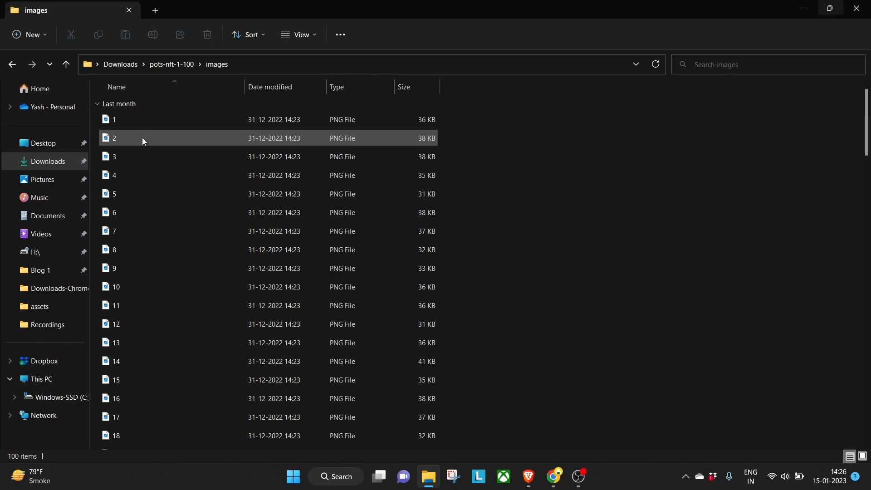
pyautogui.scroll(-14, 142, 138)
pyautogui.scroll(-13, 142, 138)
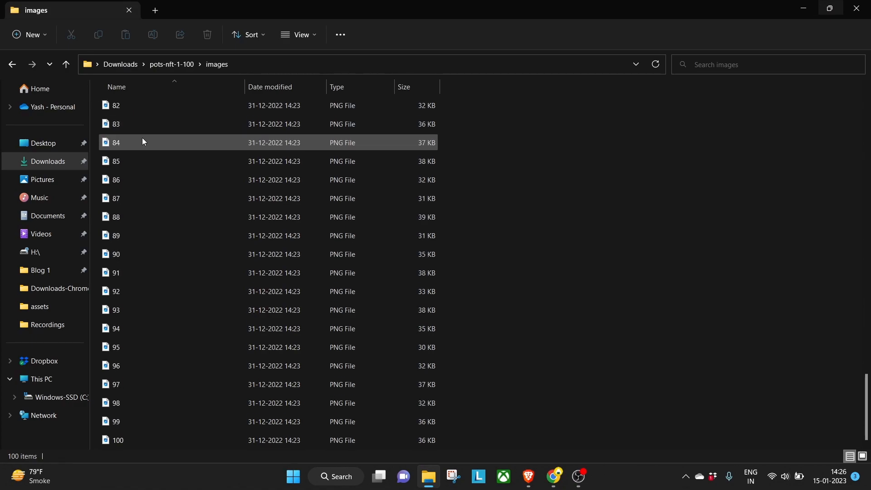
pyautogui.scroll(20, 143, 138)
# Examine the JSON files in the metadata folder of pots-nft-1-100, and return to the parent folder
pyautogui.click(167, 64)
pyautogui.doubleClick(138, 117)
pyautogui.scroll(-12, 148, 213)
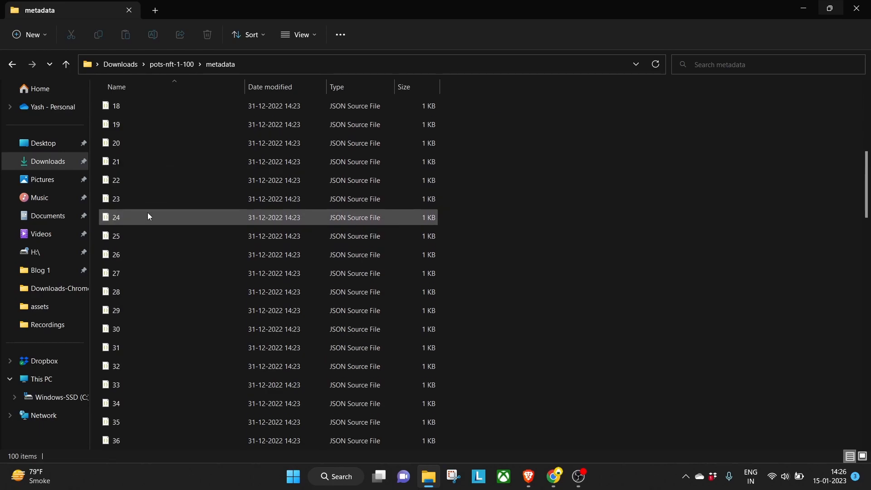
pyautogui.scroll(12, 148, 213)
pyautogui.hotkey('alt', 'Up')
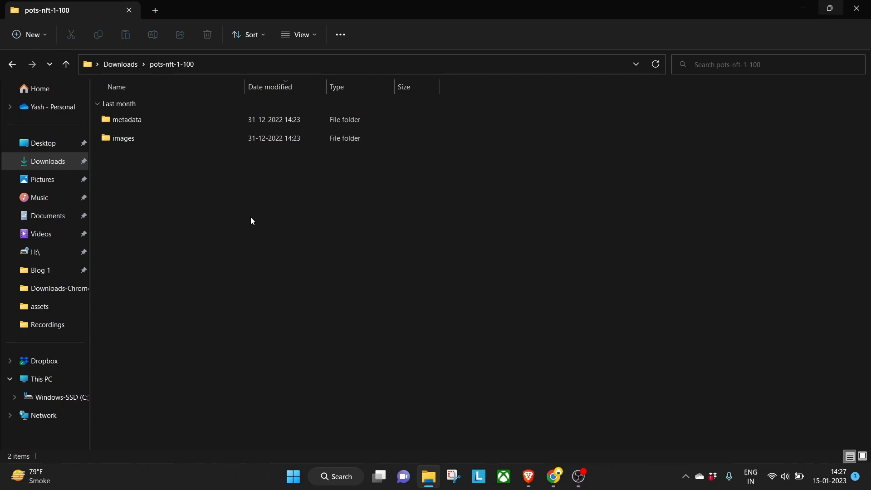
# Switch back to the browser, open the thirdweb dashboard, and go through the Getting Started introduction to the wallet choices
pyautogui.hotkey('alt', 'Tab')
pyautogui.click(340, 5)
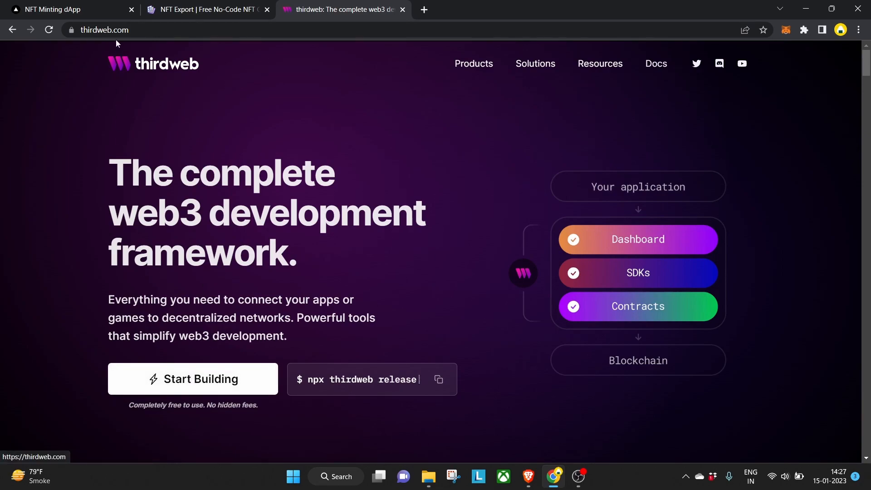
pyautogui.click(203, 382)
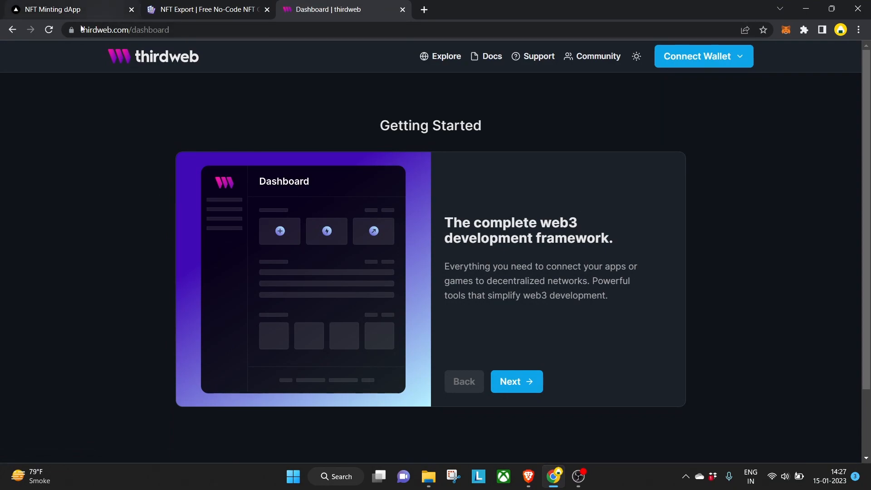
pyautogui.click(518, 388)
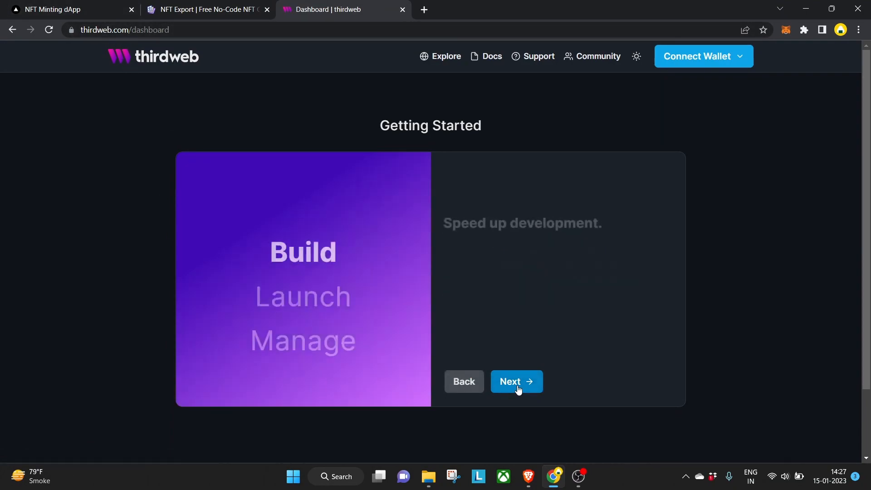
pyautogui.click(517, 388)
pyautogui.click(517, 388)
pyautogui.click(518, 388)
pyautogui.click(518, 387)
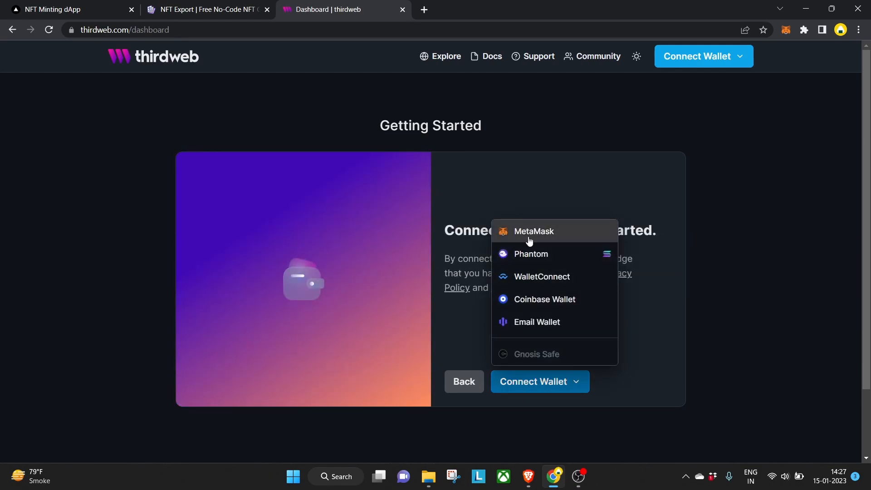
# Connect the MetaMask wallet to thirdweb, unlocking it with the wallet password
pyautogui.click(530, 240)
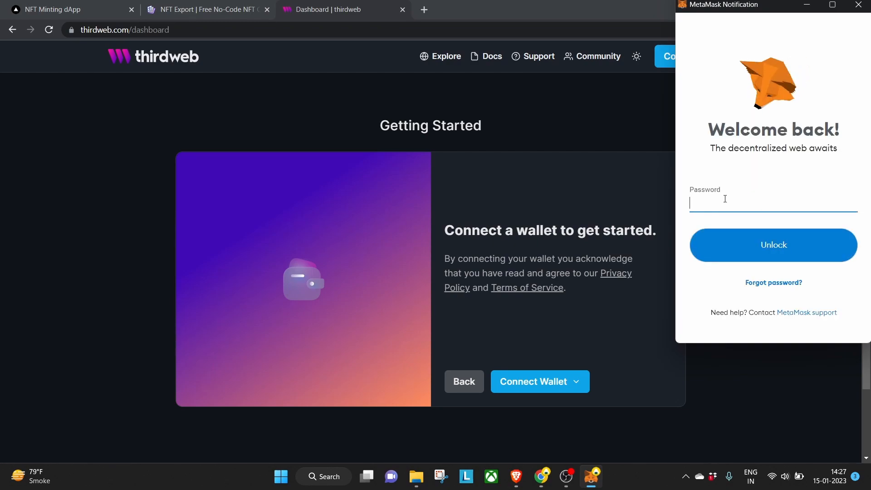
pyautogui.hotkey('ctrl', 'v')
pyautogui.click(769, 249)
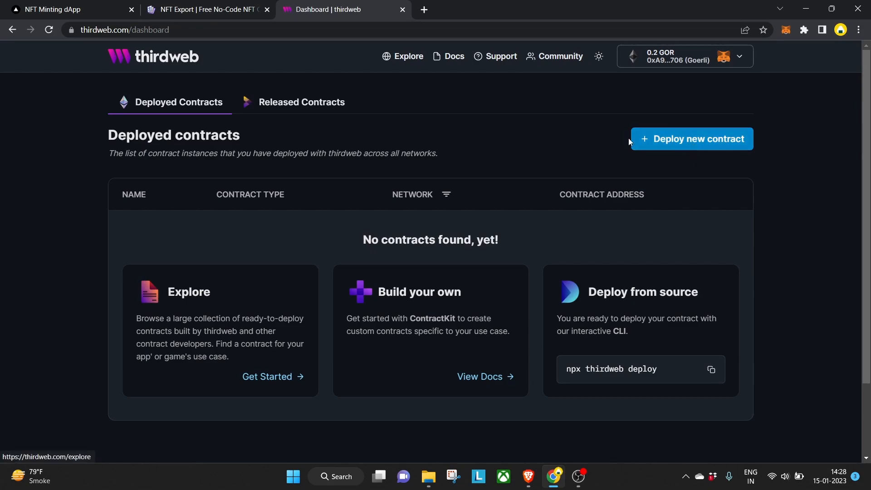
# Begin deploying a new contract and open the details of the NFT Drop contract
pyautogui.click(698, 143)
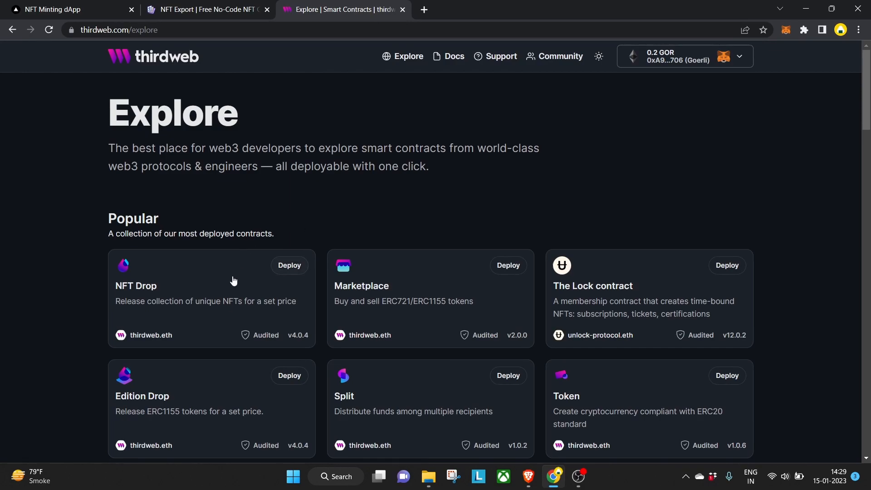
pyautogui.click(193, 294)
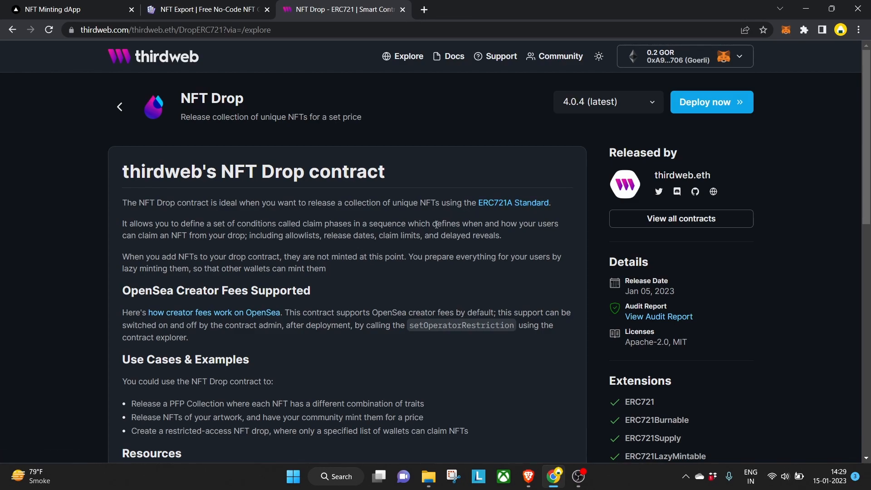
# Start deploying the NFT Drop contract, naming it Pots NFT with the symbol PNT
pyautogui.click(706, 103)
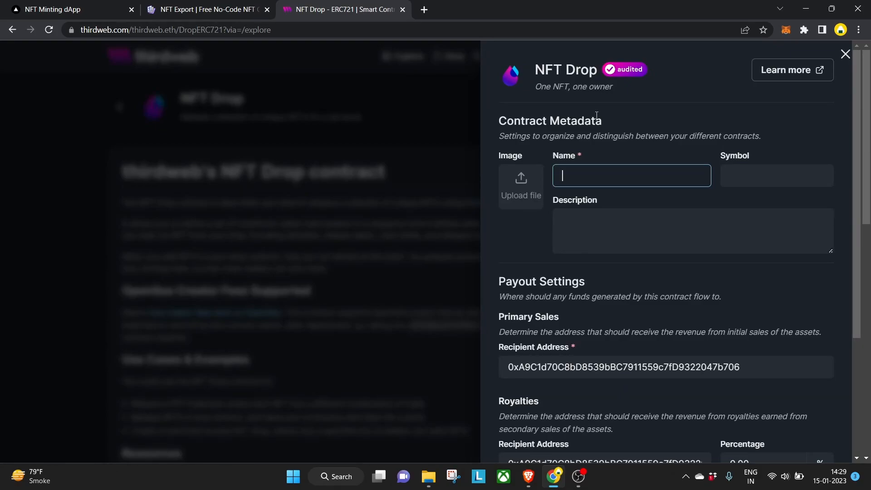
pyautogui.write('Pots NFT')
pyautogui.click(763, 179)
pyautogui.write('PNT')
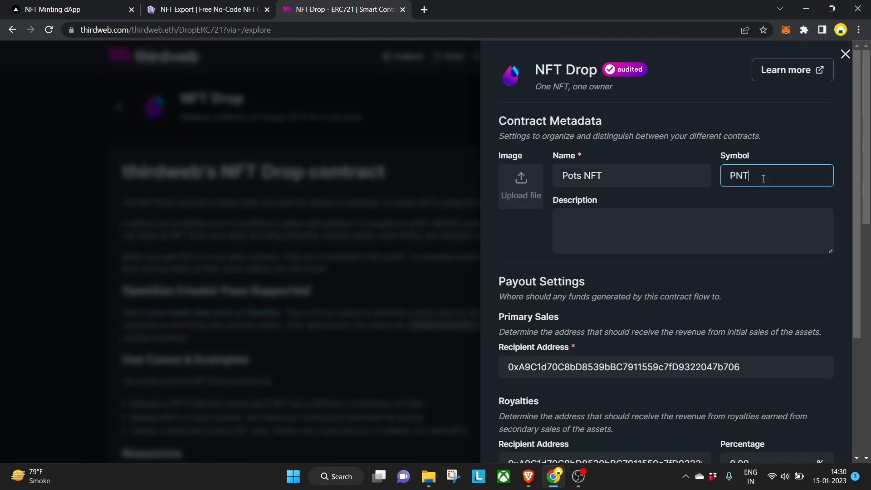
# Set the contract description to "This is a test NFT collection."
pyautogui.click(581, 225)
pyautogui.write('This is a test')
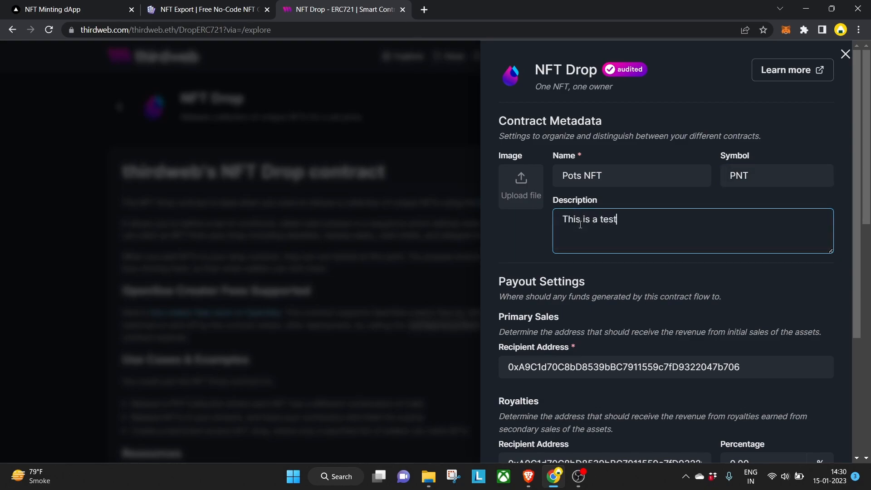
pyautogui.write(' NFT collectoion')
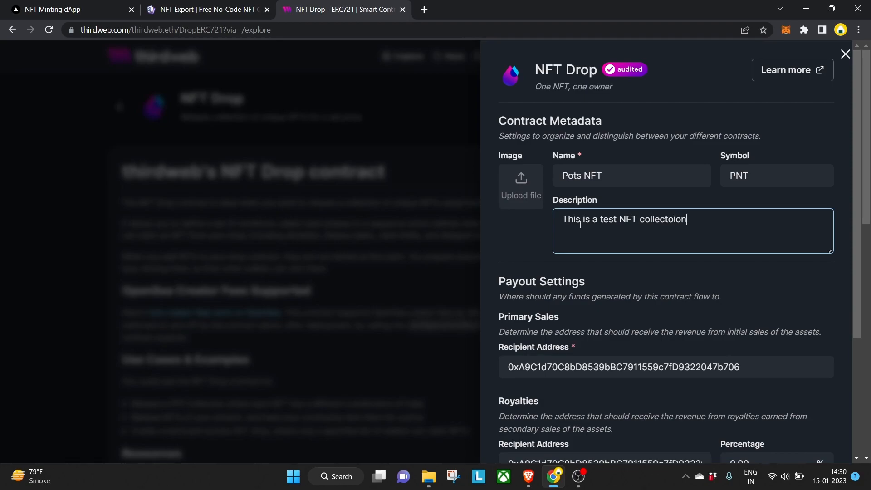
pyautogui.press('Num_Lock')
pyautogui.press('BackSpace')
pyautogui.press('BackSpace')
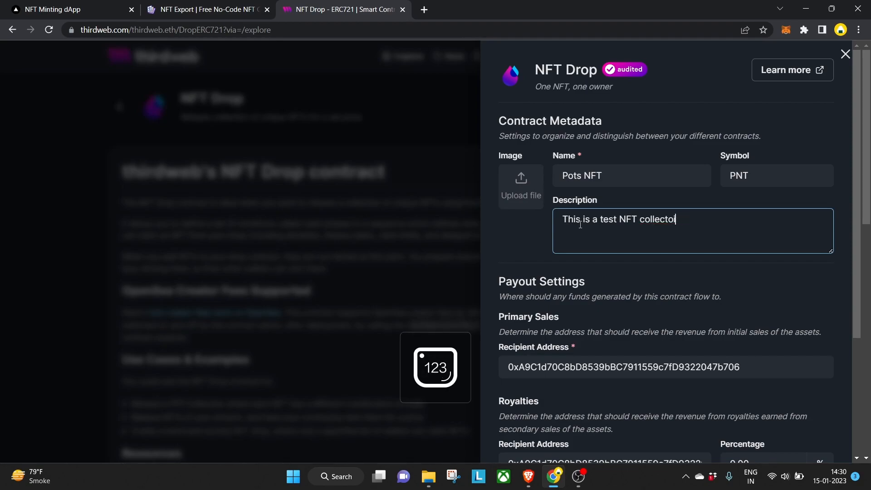
pyautogui.write('ion.')
# Try Mumbai (MATIC) as the deployment network, and switch the selection back to Goerli (GOR)
pyautogui.scroll(-1, 635, 320)
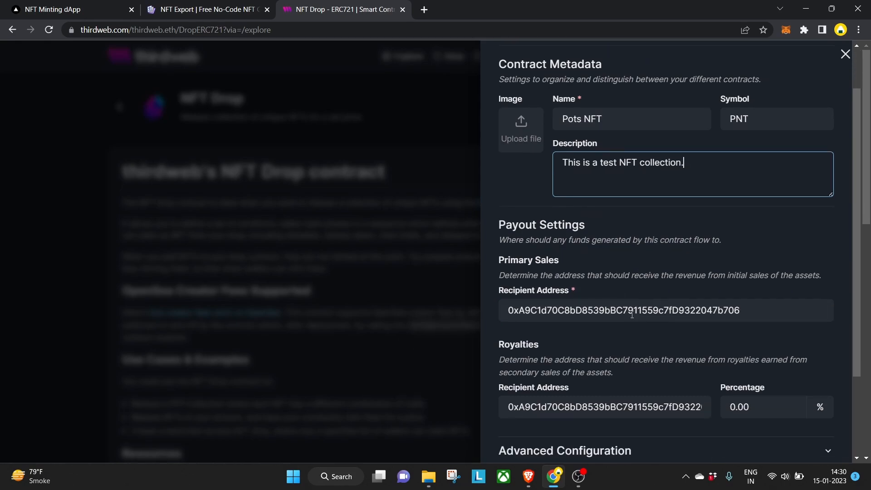
pyautogui.click(615, 316)
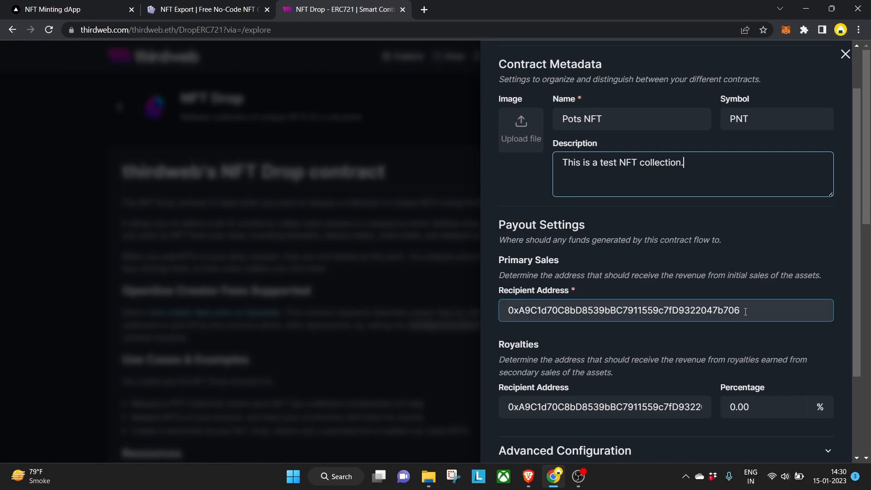
pyautogui.scroll(-2, 746, 312)
pyautogui.hotkey('shift', 'Tab')
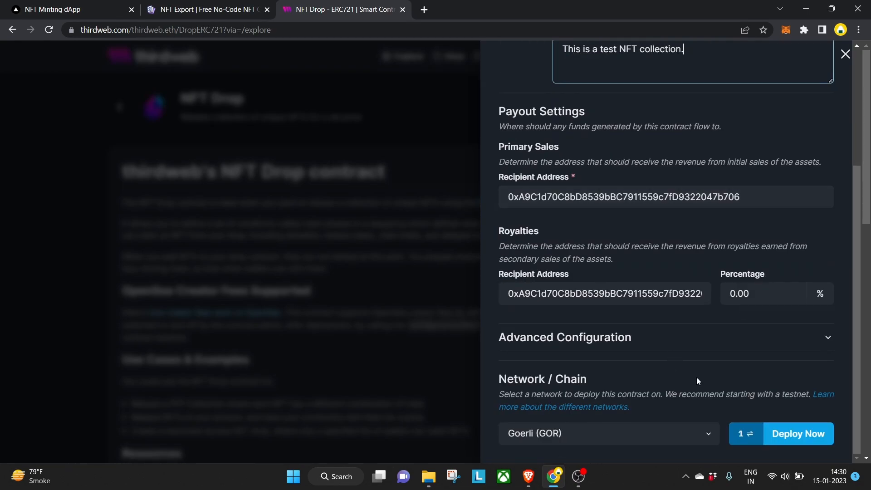
pyautogui.click(707, 439)
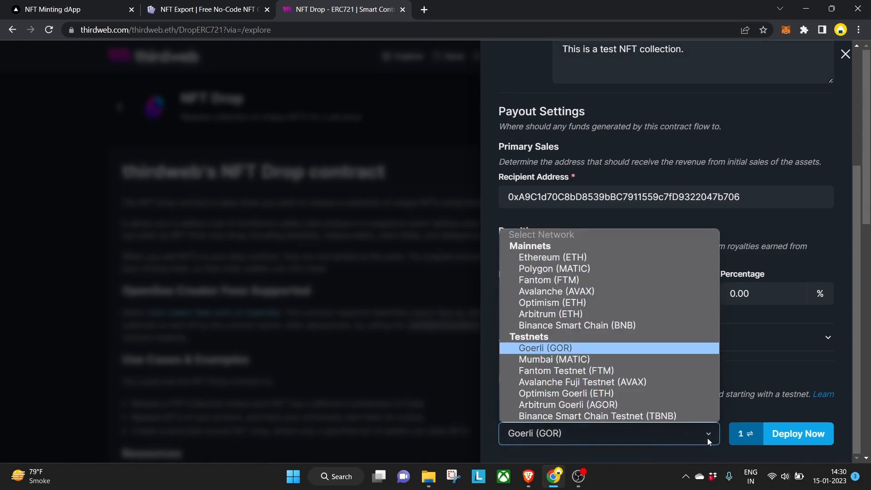
pyautogui.click(582, 358)
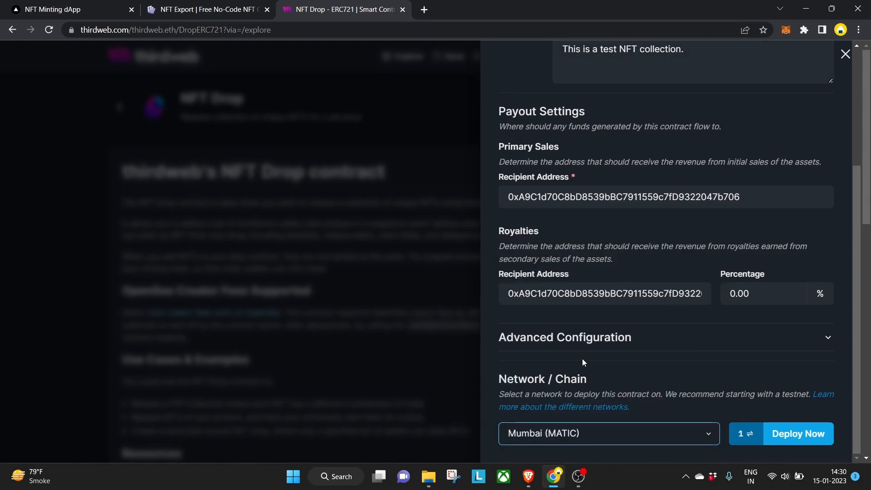
pyautogui.click(709, 436)
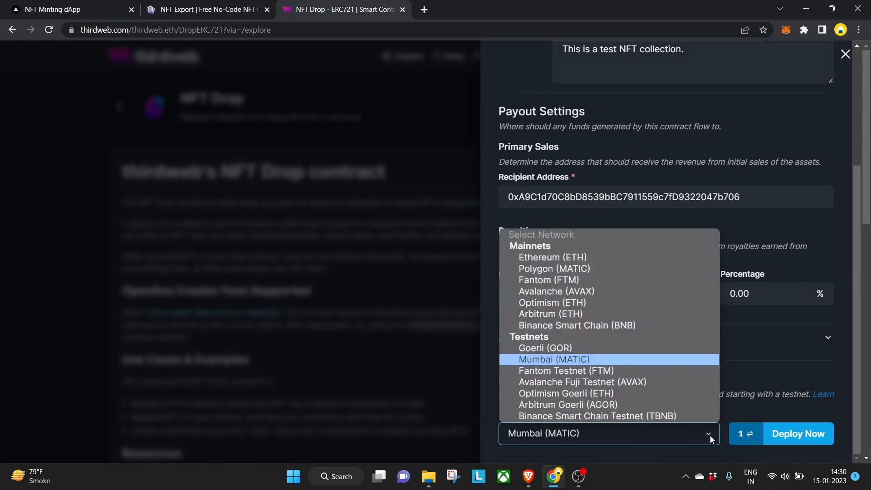
pyautogui.click(591, 348)
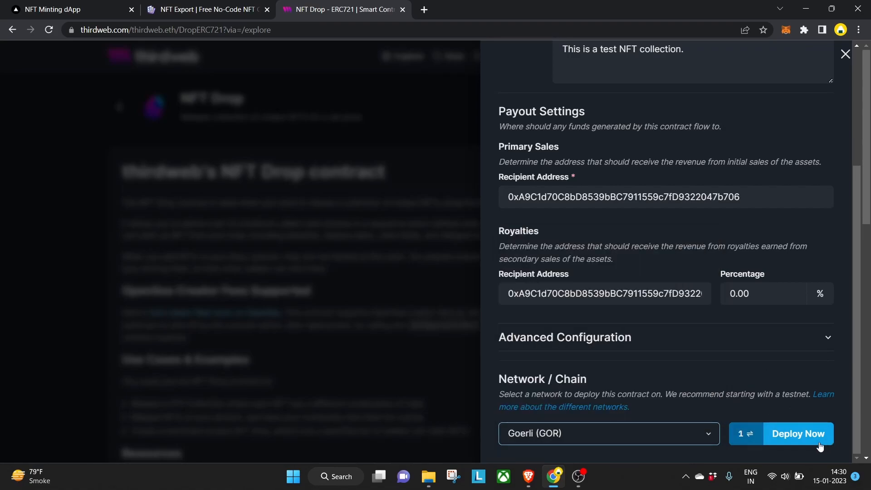
# Deploy the contract on Goerli, approve the transaction in MetaMask, and dismiss its notification
pyautogui.click(801, 435)
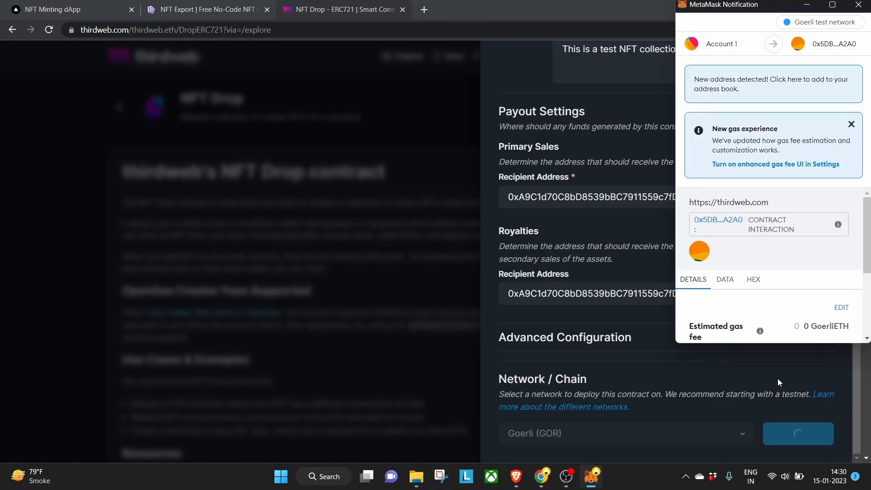
pyautogui.scroll(-5, 781, 301)
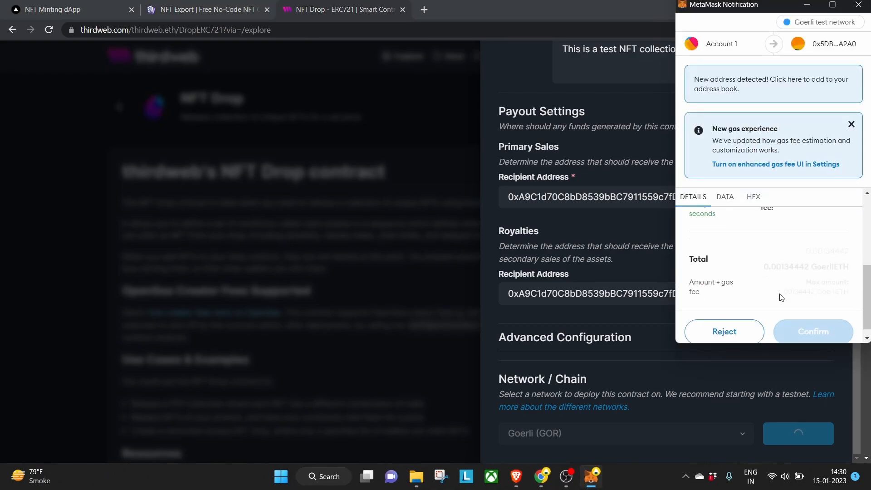
pyautogui.click(810, 321)
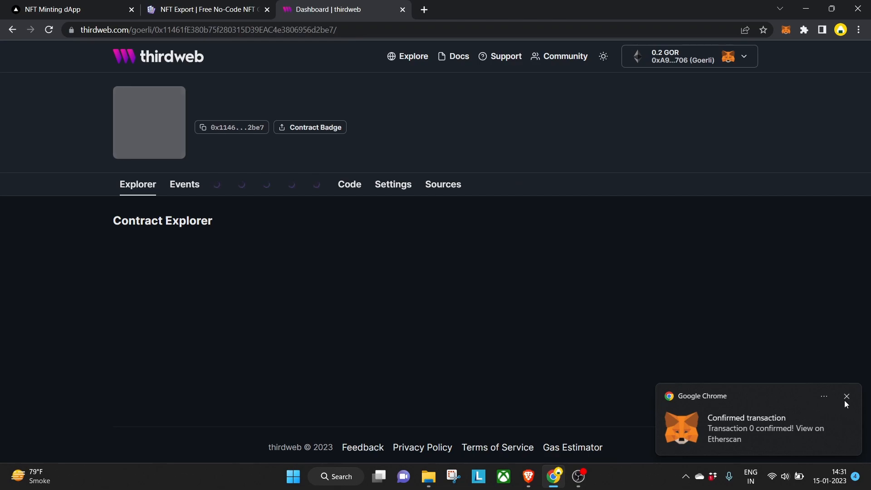
pyautogui.click(848, 397)
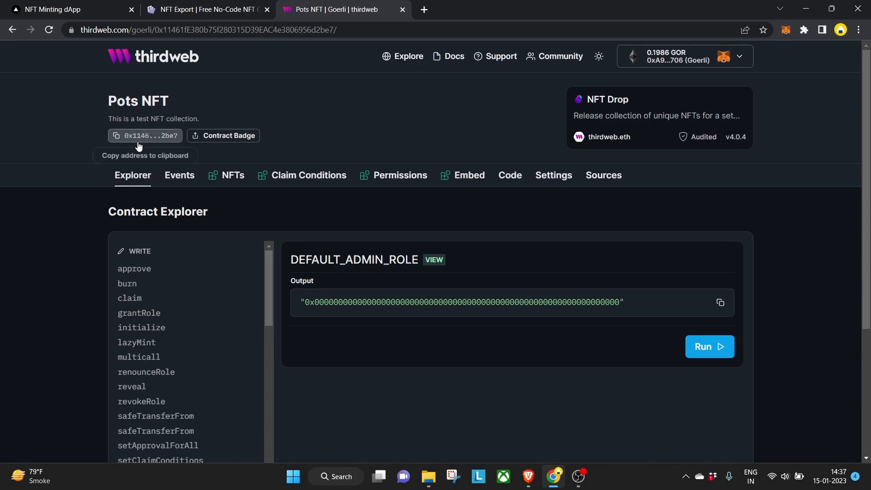
# Start a batch upload of NFTs to the contract and add the metadata and images folders from pots-nft-1-100
pyautogui.click(233, 176)
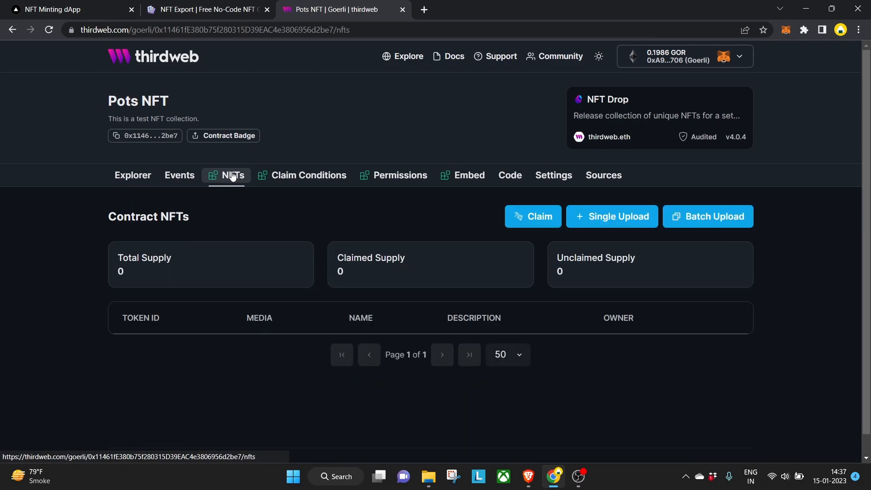
pyautogui.click(698, 217)
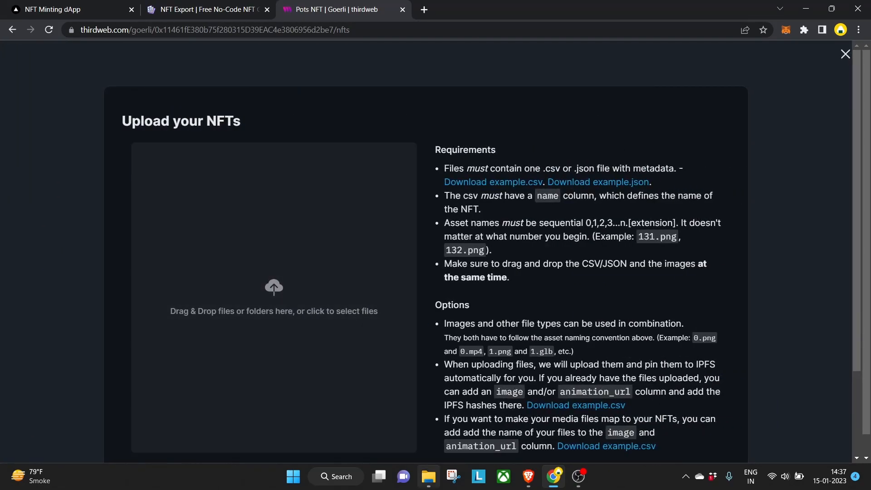
pyautogui.click(428, 484)
pyautogui.click(829, 8)
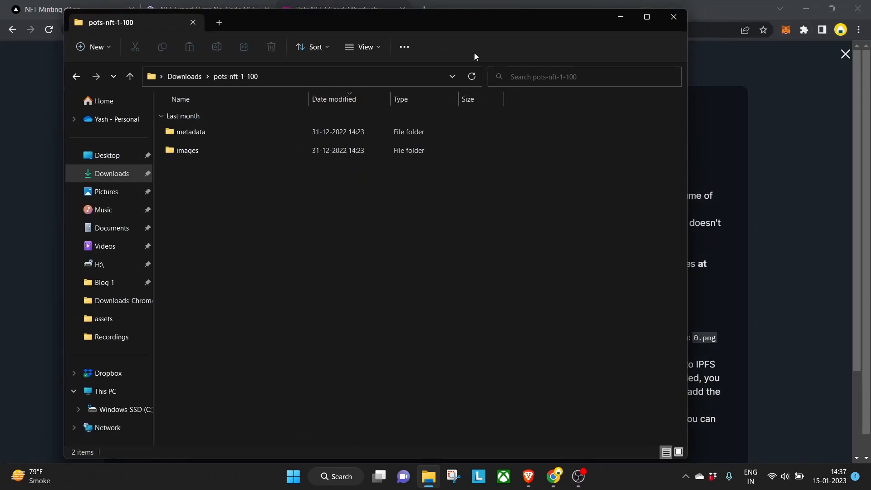
pyautogui.moveTo(431, 27); pyautogui.dragTo(794, 110)
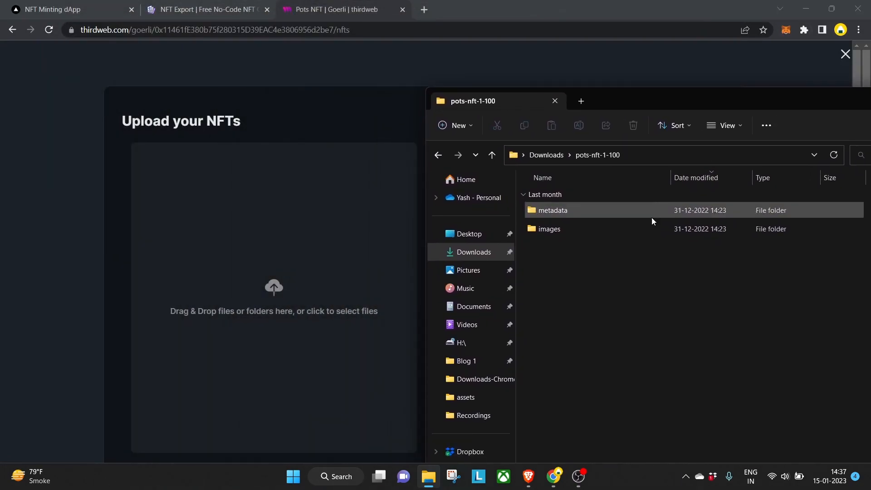
pyautogui.moveTo(601, 244); pyautogui.dragTo(270, 269)
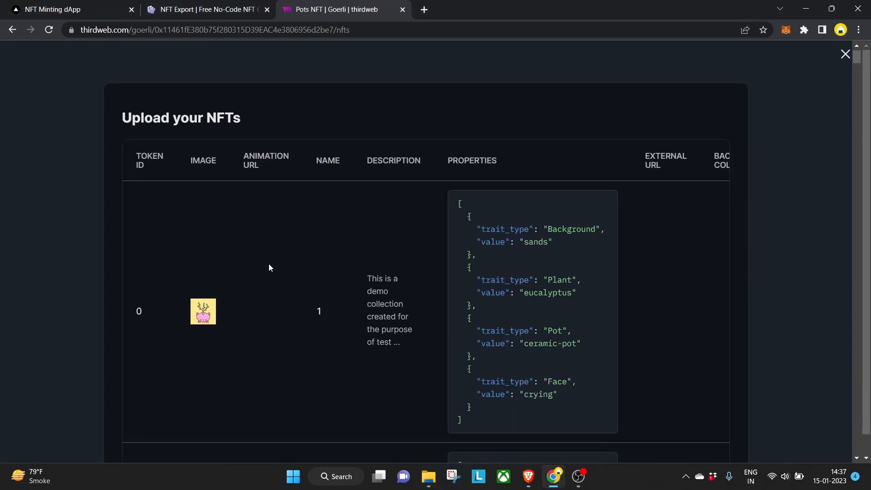
# Review the imported NFTs and their properties through the second page, and continue to the reveal options
pyautogui.scroll(-3, 269, 265)
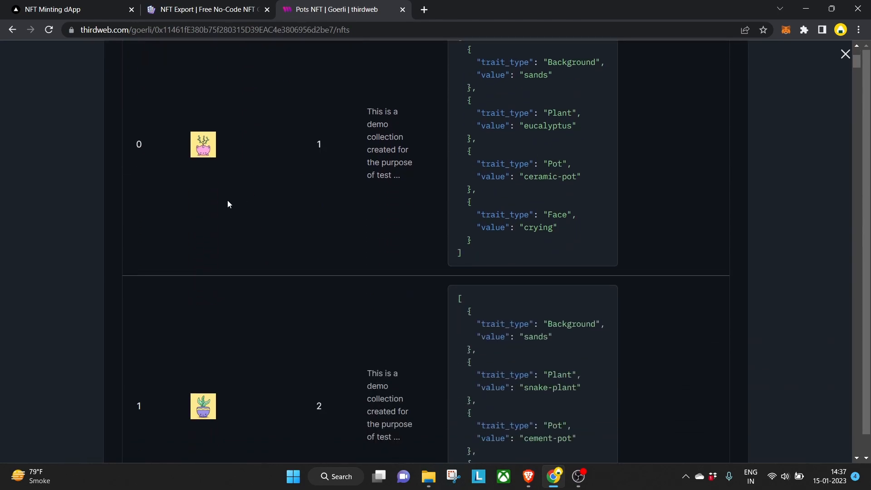
pyautogui.scroll(2, 423, 193)
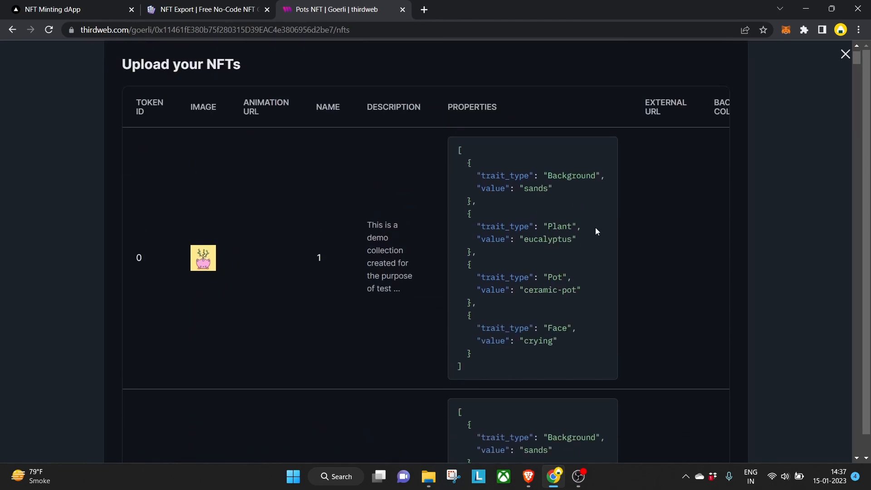
pyautogui.scroll(-20, 295, 258)
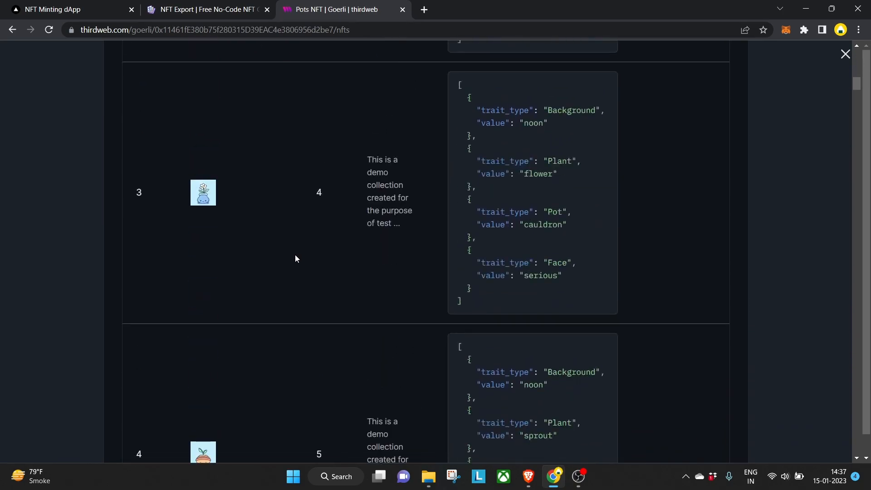
pyautogui.moveTo(857, 93); pyautogui.dragTo(855, 479)
pyautogui.click(253, 379)
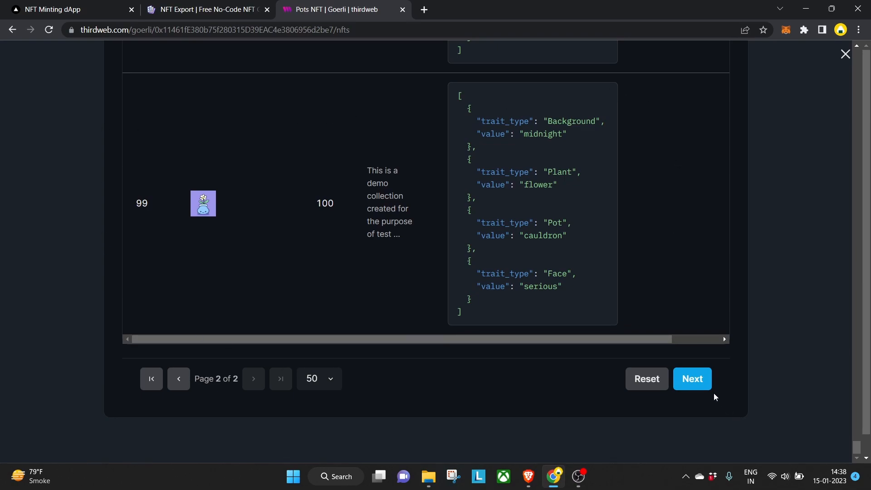
pyautogui.click(694, 382)
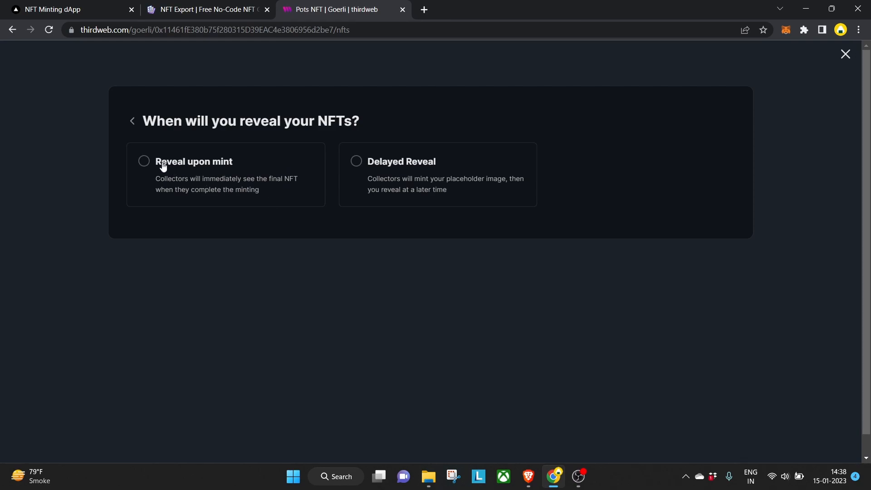
# Upload the 100 NFTs with Reveal upon mint and shuffled order, approving the transaction in MetaMask
pyautogui.click(144, 163)
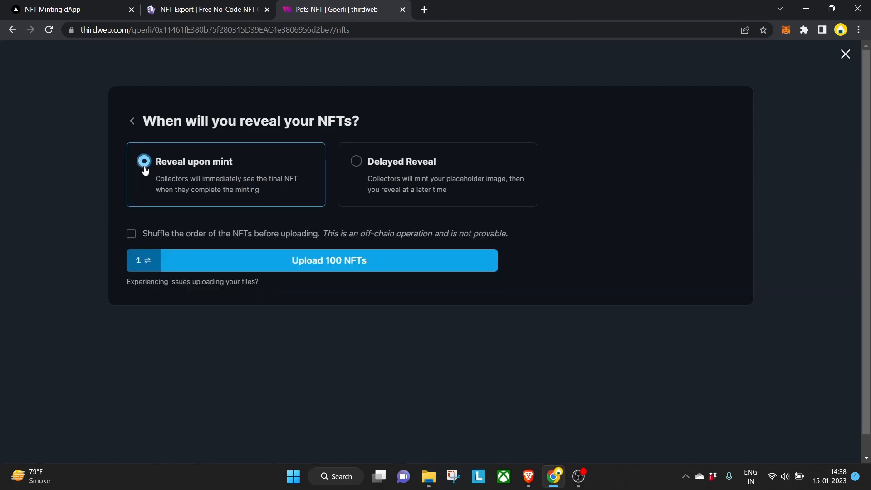
pyautogui.click(131, 236)
pyautogui.click(318, 266)
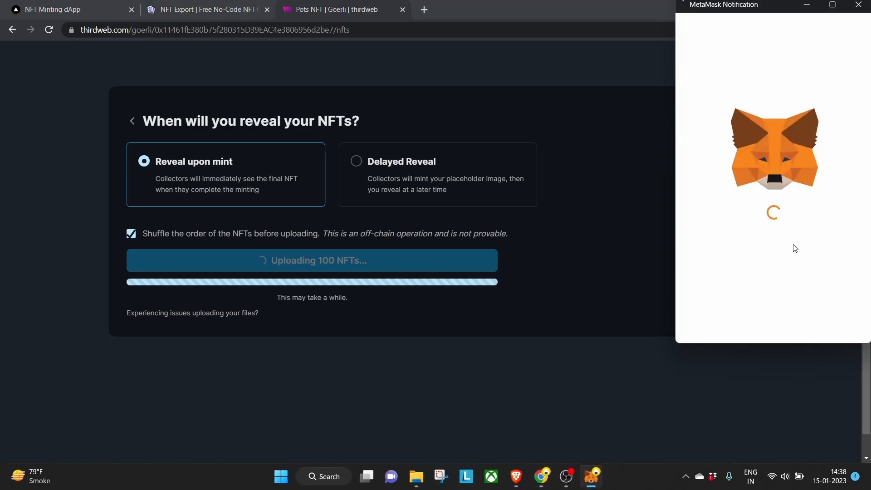
pyautogui.scroll(-5, 795, 248)
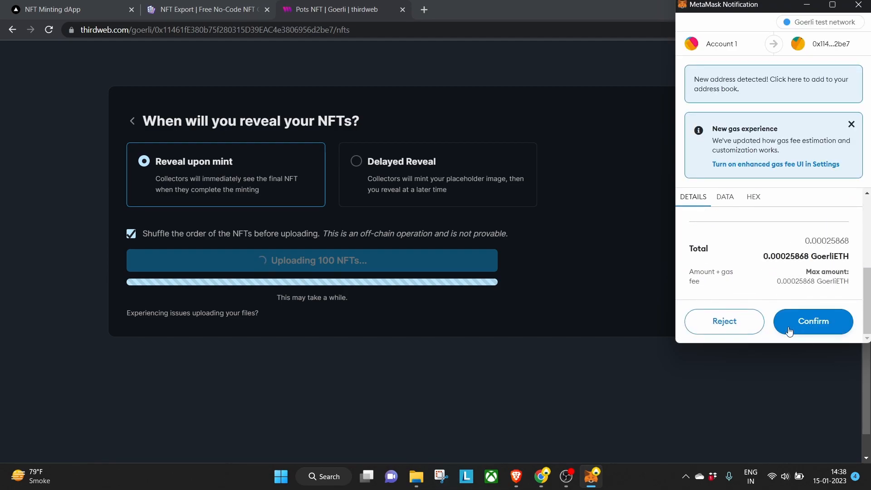
pyautogui.click(817, 322)
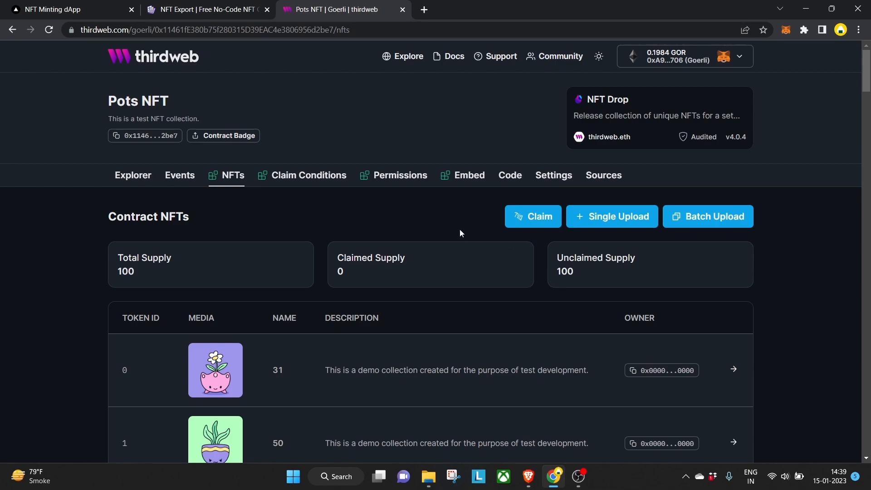
# Open the Pots NFT contract's claim conditions and add an initial claim phase
pyautogui.click(303, 177)
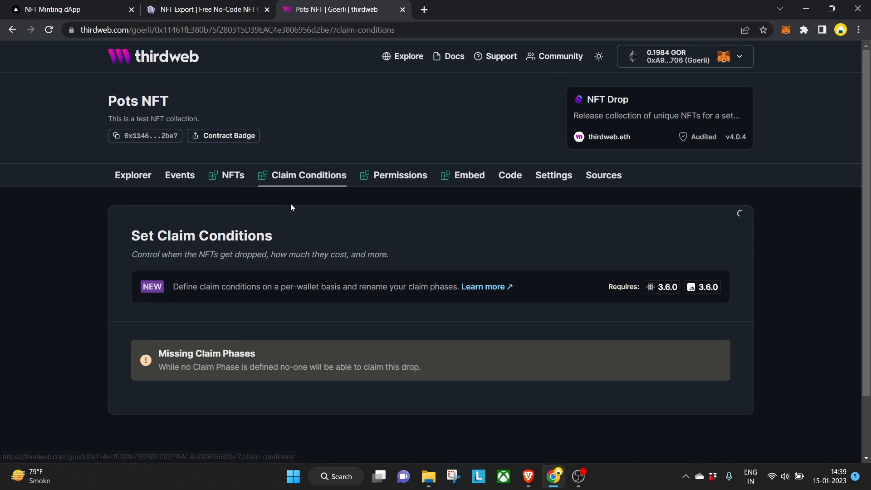
pyautogui.scroll(-3, 304, 231)
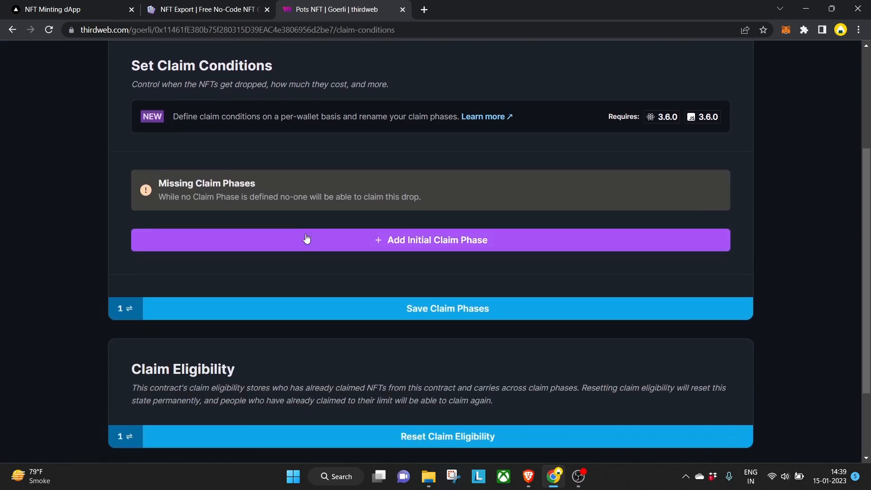
pyautogui.click(397, 241)
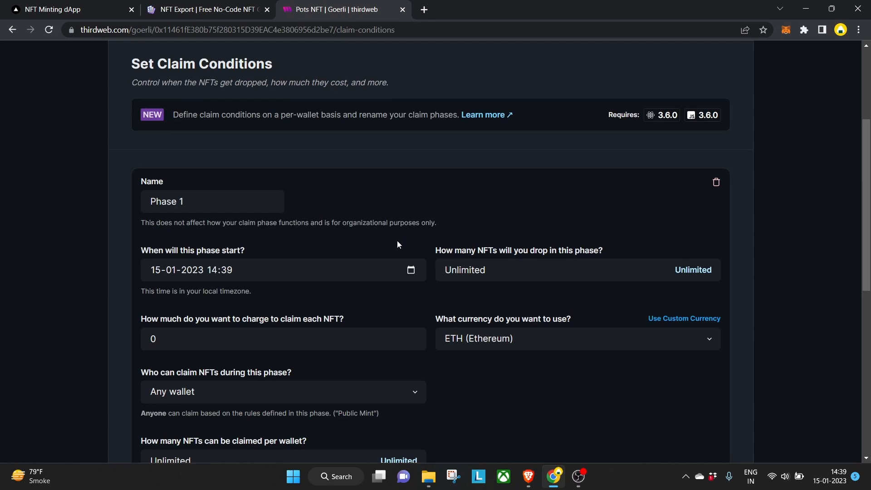
pyautogui.scroll(-3, 396, 245)
# Set the charge for claiming each NFT in Phase 1 to 0.001
pyautogui.click(159, 158)
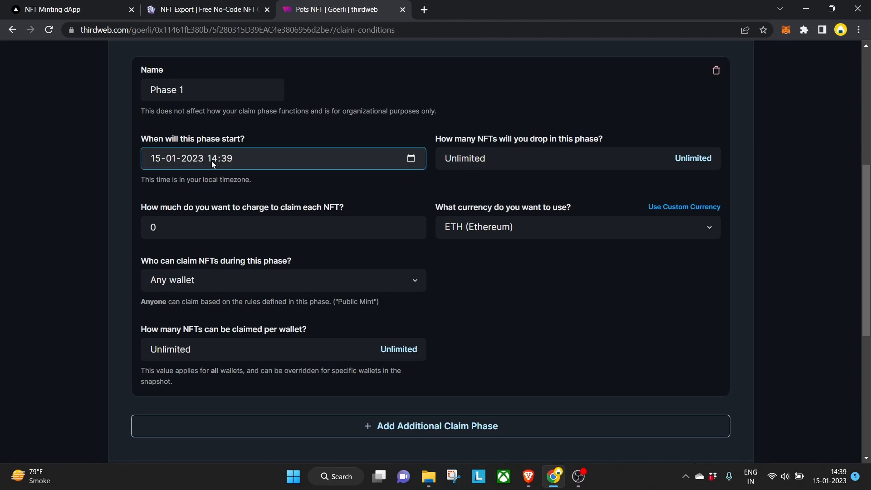
pyautogui.click(195, 221)
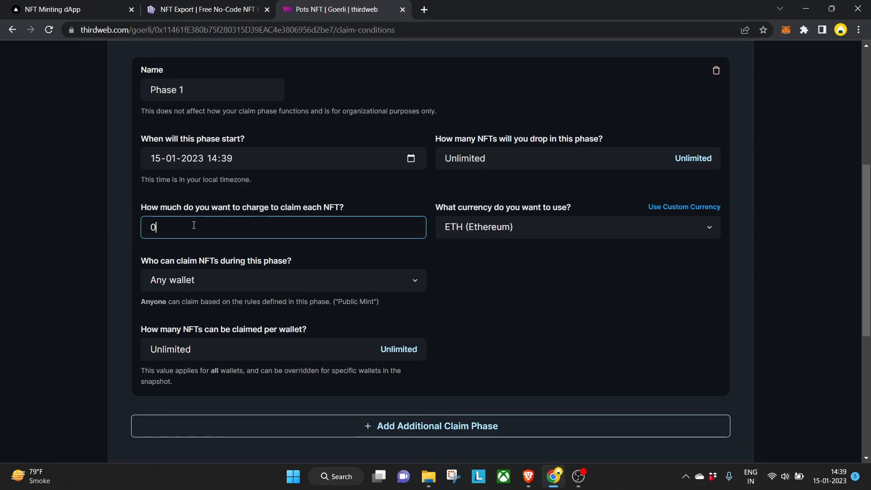
pyautogui.write('0')
pyautogui.press('BackSpace')
pyautogui.write('.001')
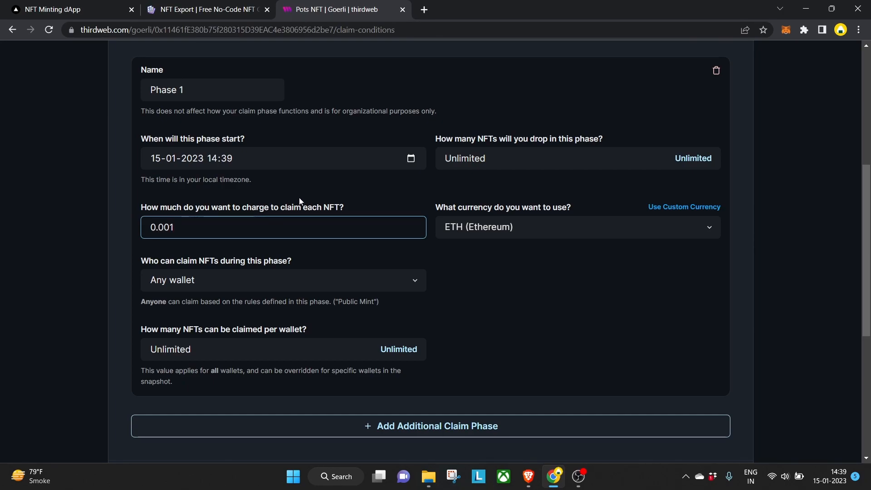
pyautogui.click(319, 185)
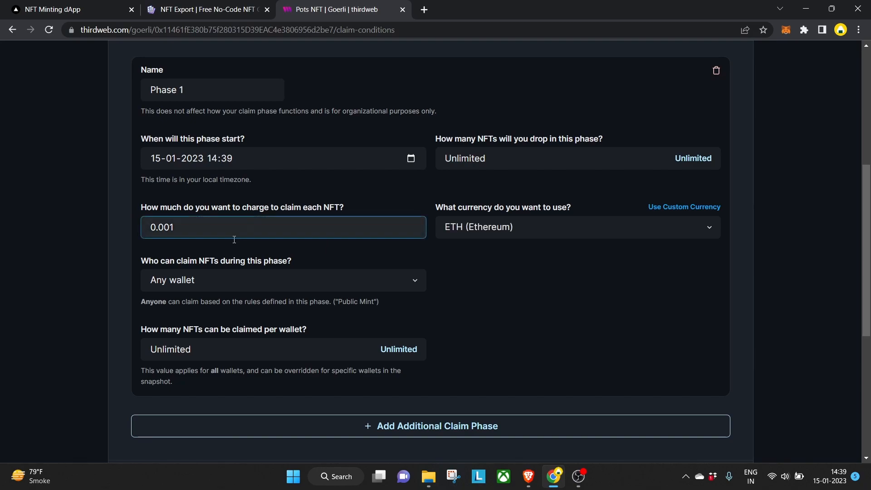
# Leave claiming open to any wallet and limit the NFTs claimable per wallet to 5
pyautogui.click(349, 286)
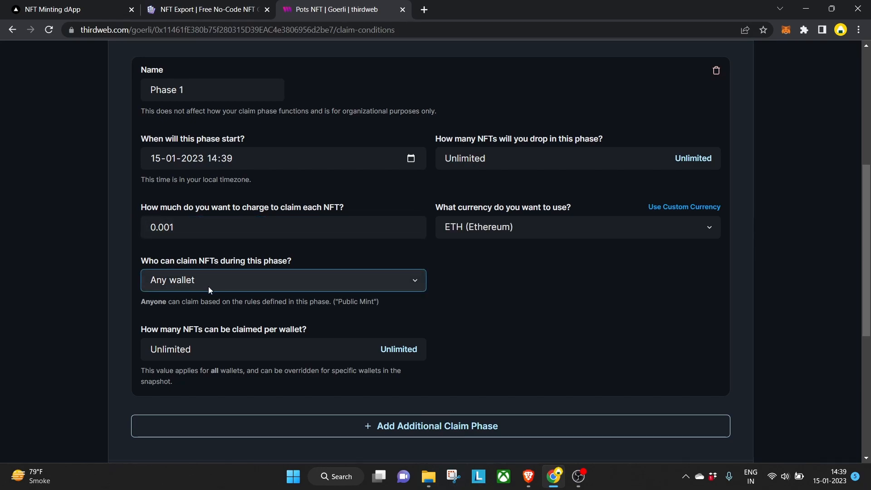
pyautogui.click(187, 331)
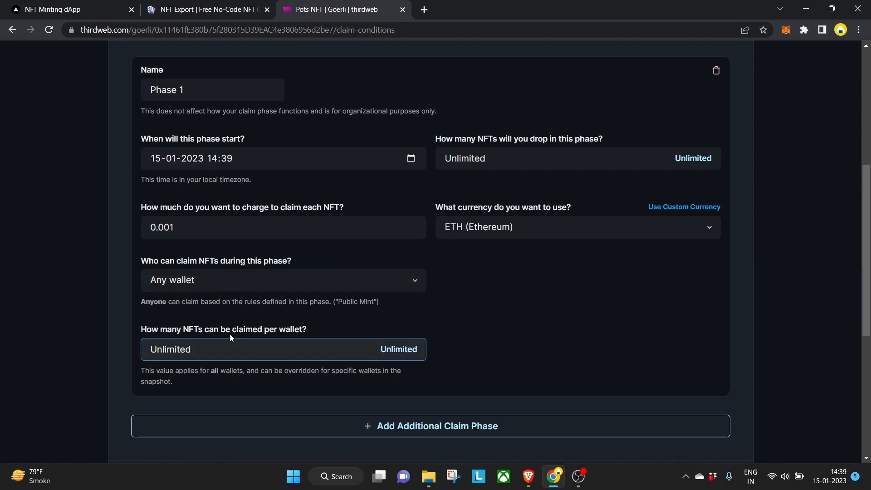
pyautogui.doubleClick(216, 350)
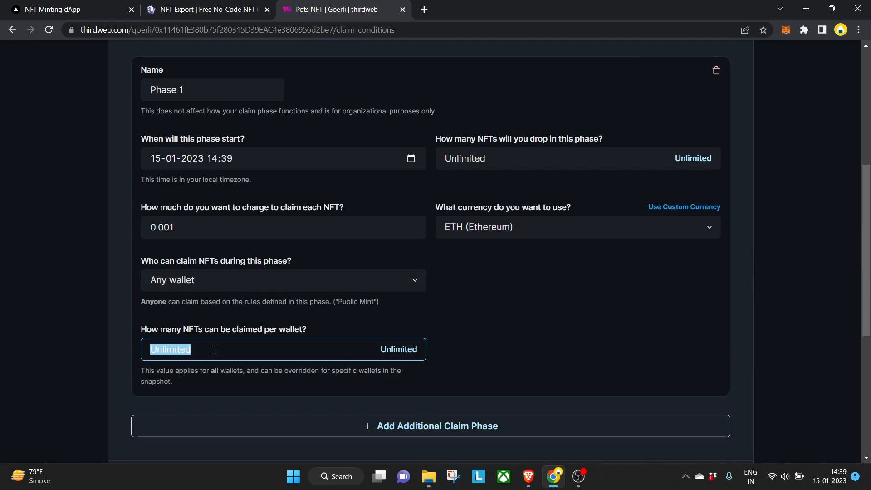
pyautogui.write('1')
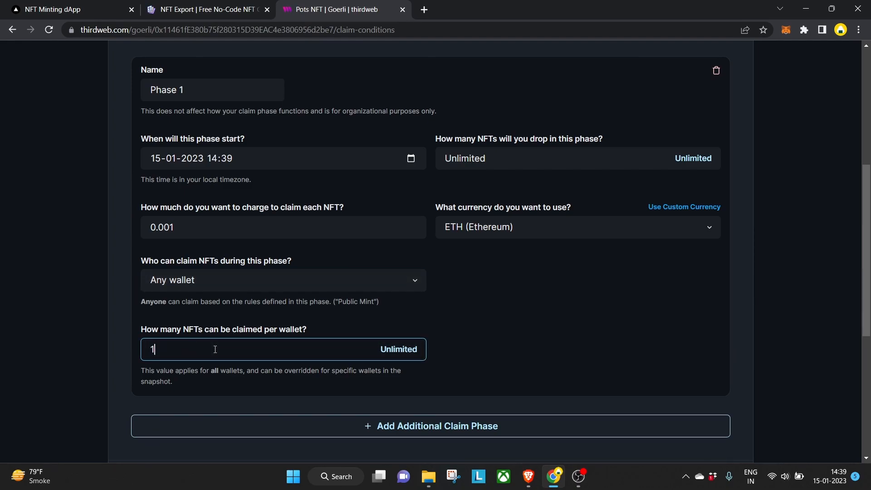
pyautogui.press('BackSpace')
pyautogui.write('05')
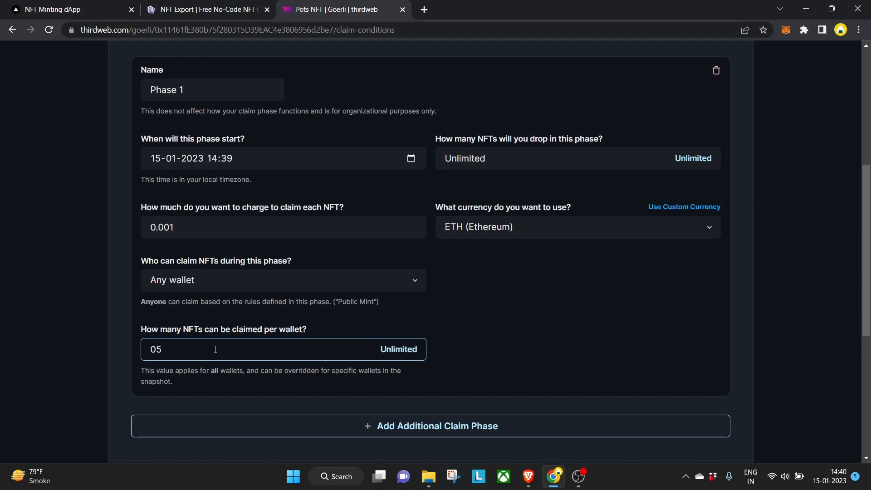
pyautogui.press('BackSpace')
pyautogui.press('BackSpace')
pyautogui.write('5')
pyautogui.click(520, 320)
# Set the number of NFTs dropped in this phase to 100 and keep ETH (Ethereum) as the currency
pyautogui.click(538, 163)
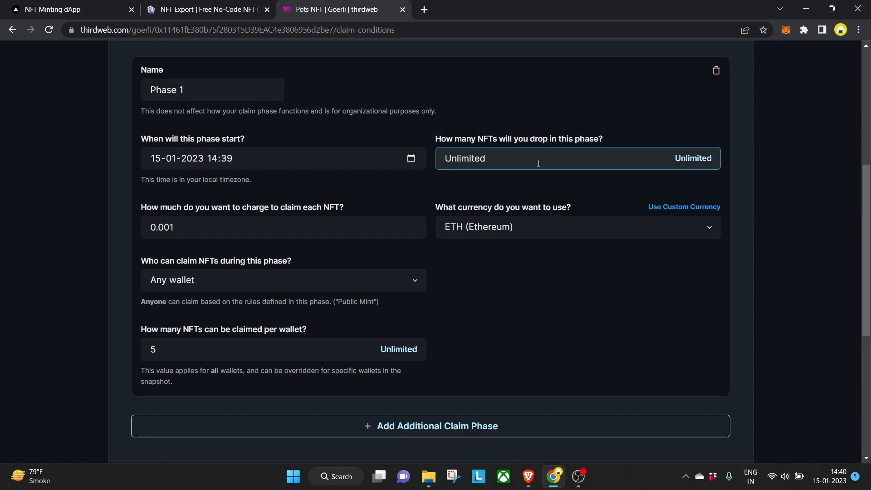
pyautogui.doubleClick(539, 163)
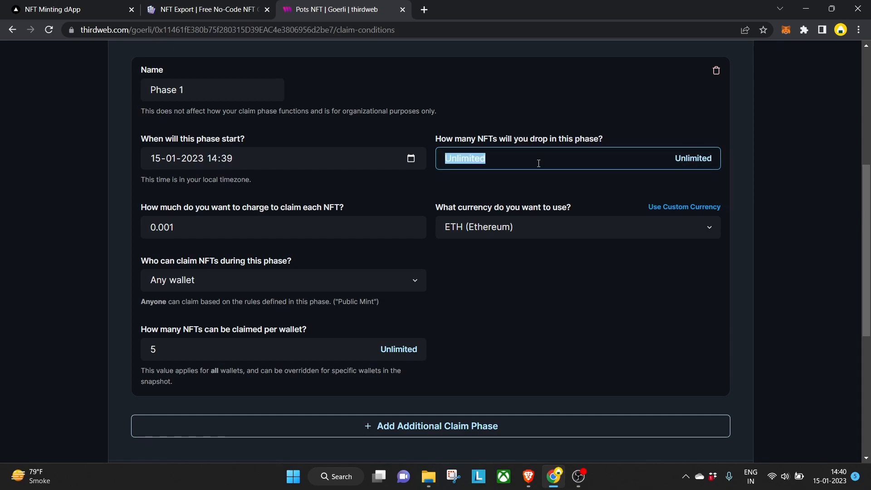
pyautogui.write('100')
pyautogui.click(550, 97)
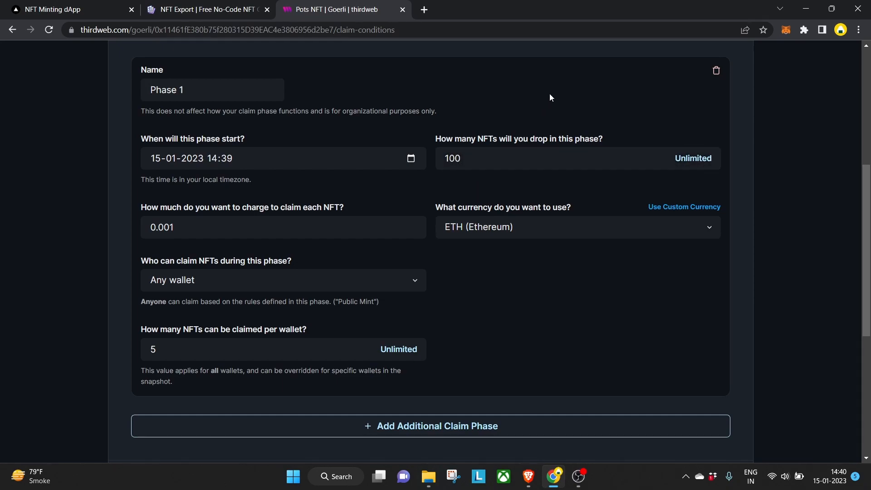
pyautogui.click(607, 227)
pyautogui.click(607, 227)
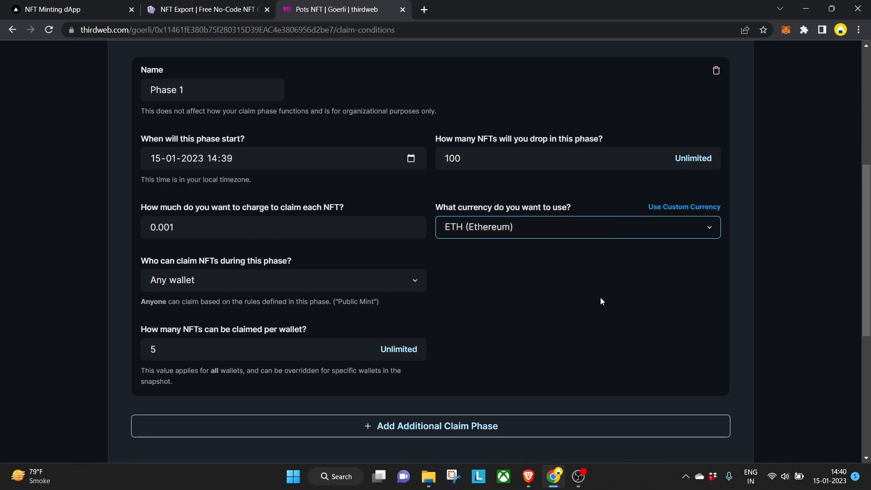
# Save the claim phases, confirm the transaction in MetaMask, and dismiss its notification
pyautogui.scroll(3, 530, 331)
pyautogui.scroll(2, 530, 331)
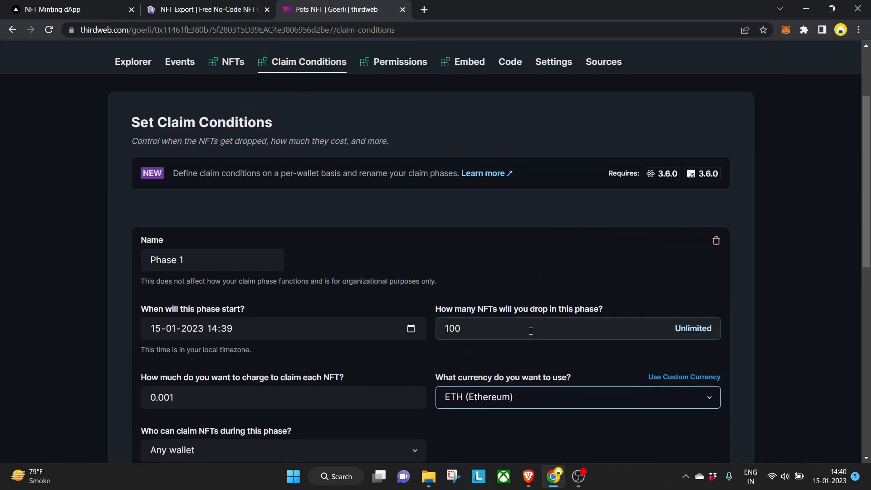
pyautogui.scroll(-10, 530, 331)
pyautogui.scroll(2, 431, 313)
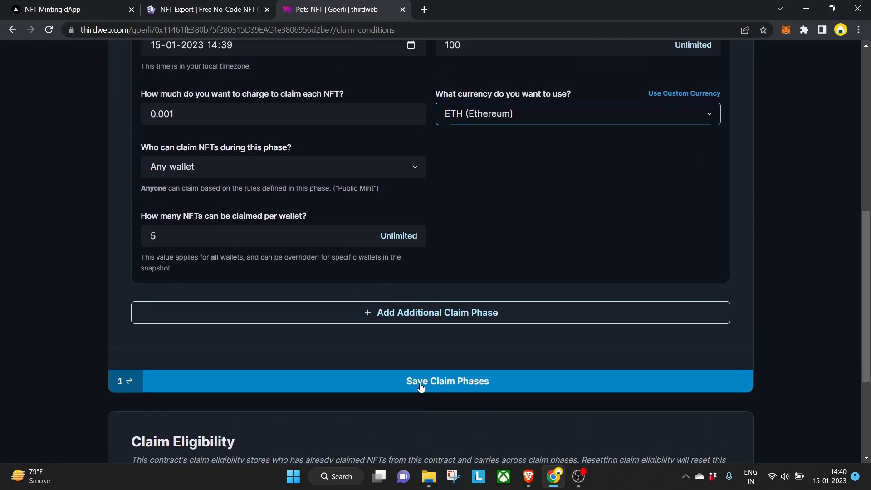
pyautogui.click(421, 385)
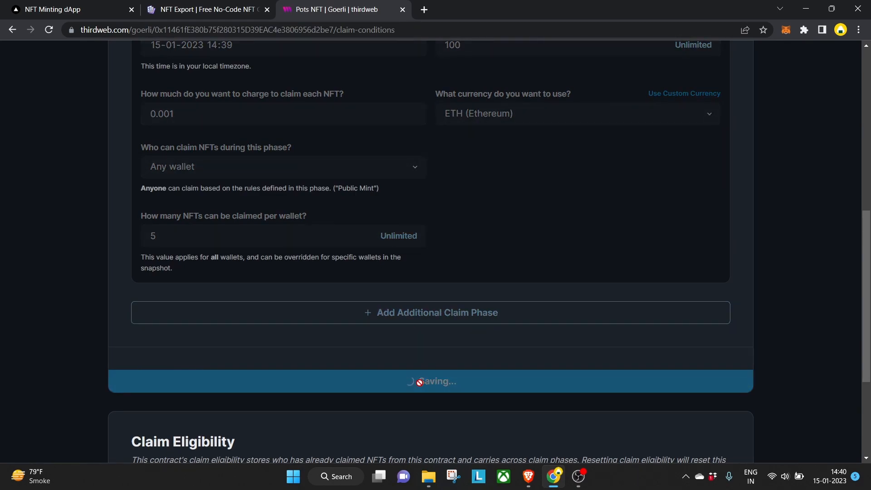
pyautogui.scroll(1, 419, 382)
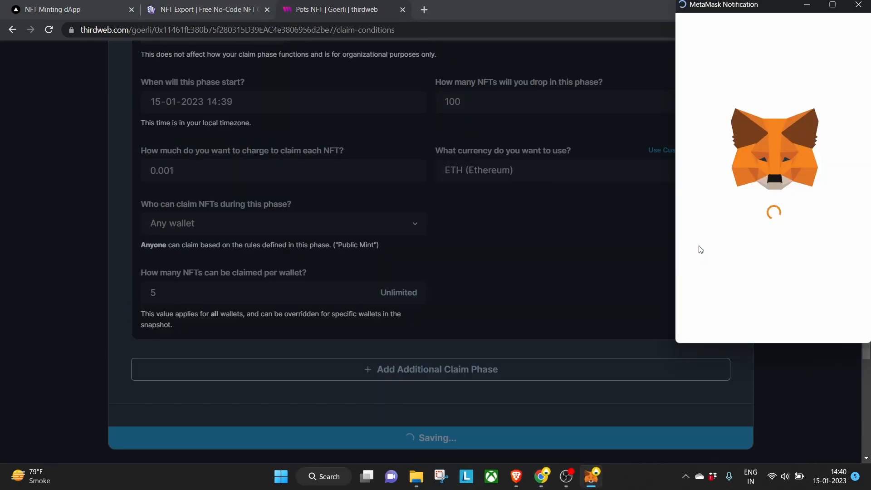
pyautogui.scroll(-3, 780, 259)
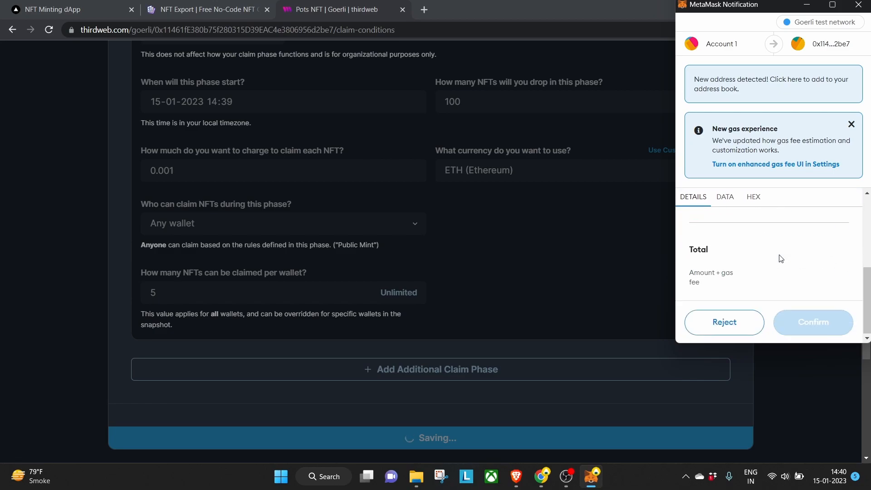
pyautogui.click(814, 326)
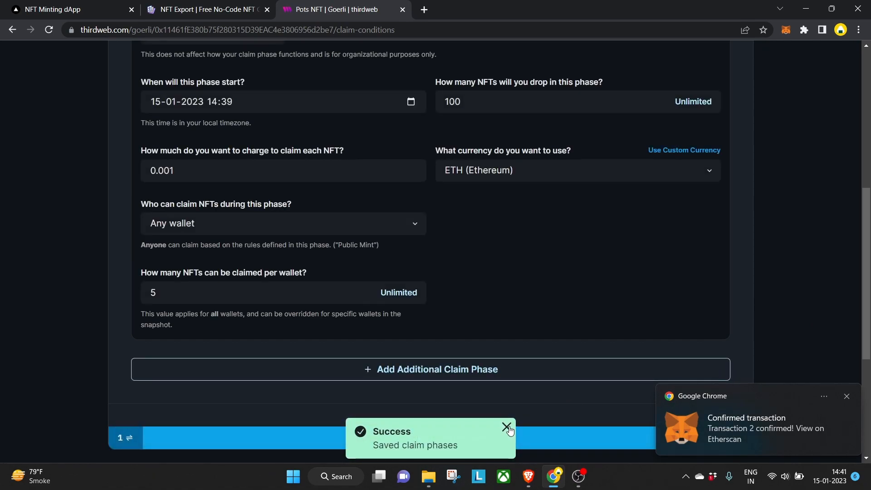
pyautogui.click(847, 396)
# Return to the contract's NFT list to view its supply figures
pyautogui.scroll(6, 600, 264)
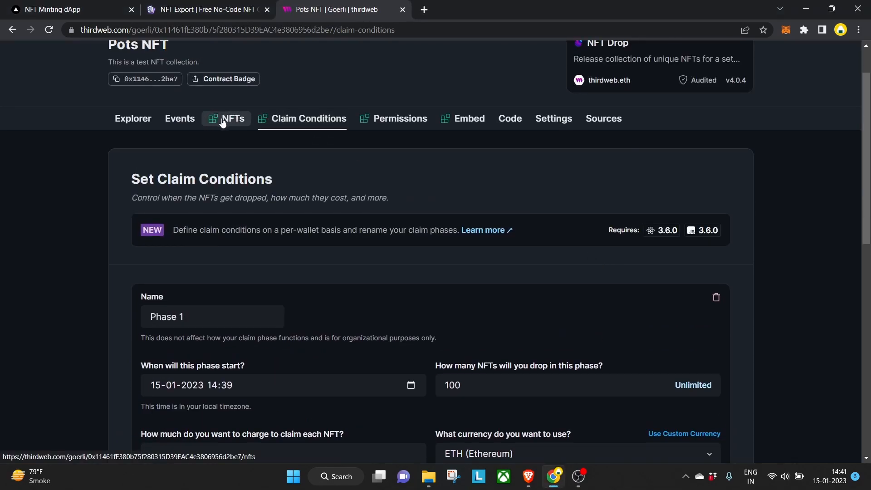
pyautogui.click(222, 121)
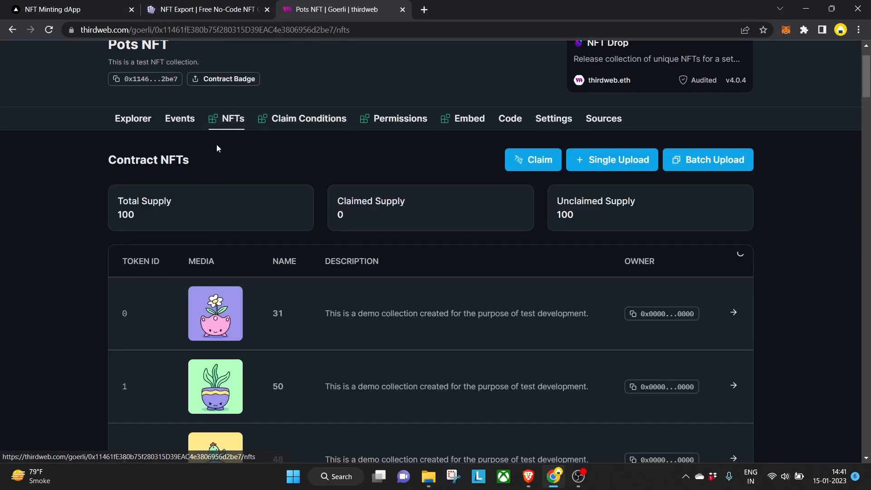
pyautogui.scroll(2, 236, 191)
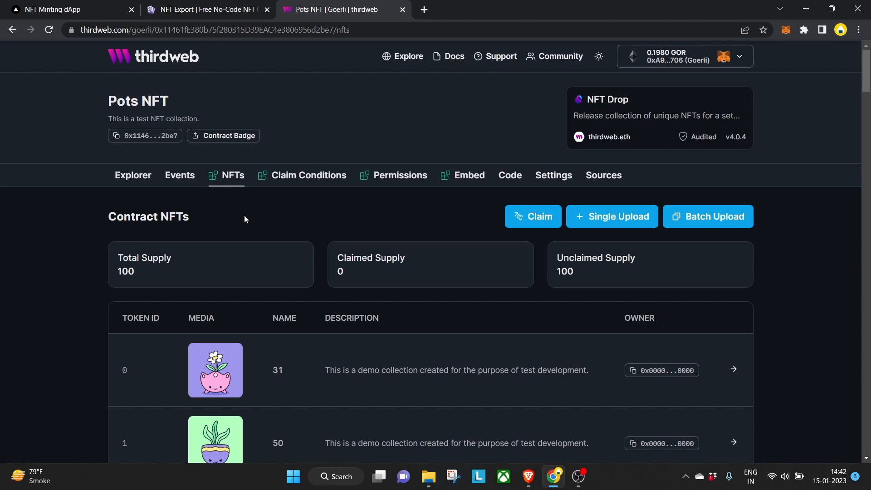
# Switch to the NFT Minting dApp site, look through its About, Roadmap and Team sections, and return to the thirdweb contract page
pyautogui.click(68, 8)
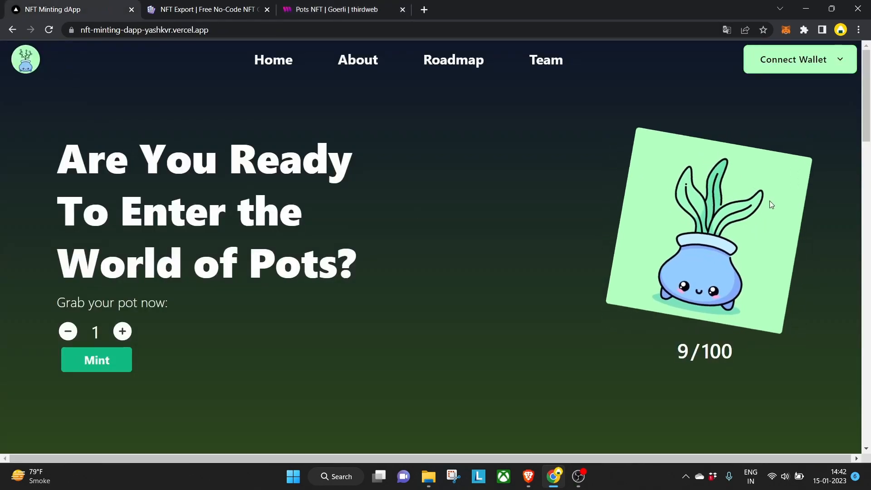
pyautogui.click(354, 61)
pyautogui.click(455, 60)
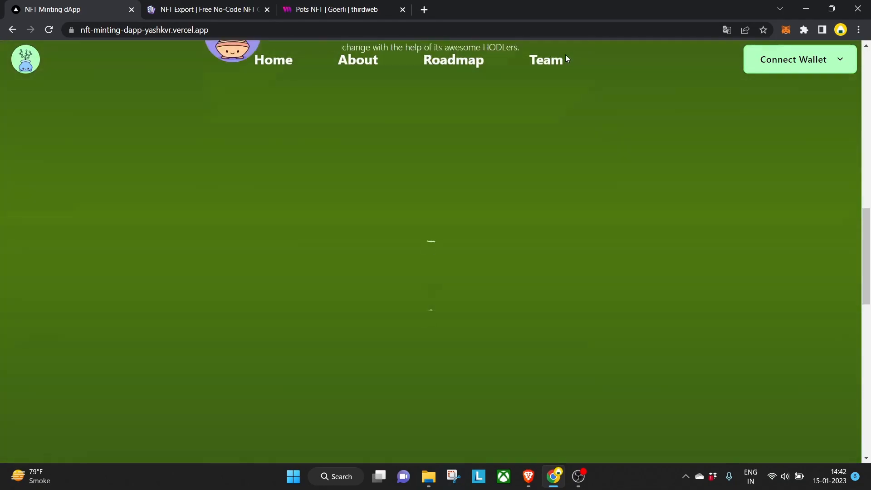
pyautogui.click(544, 61)
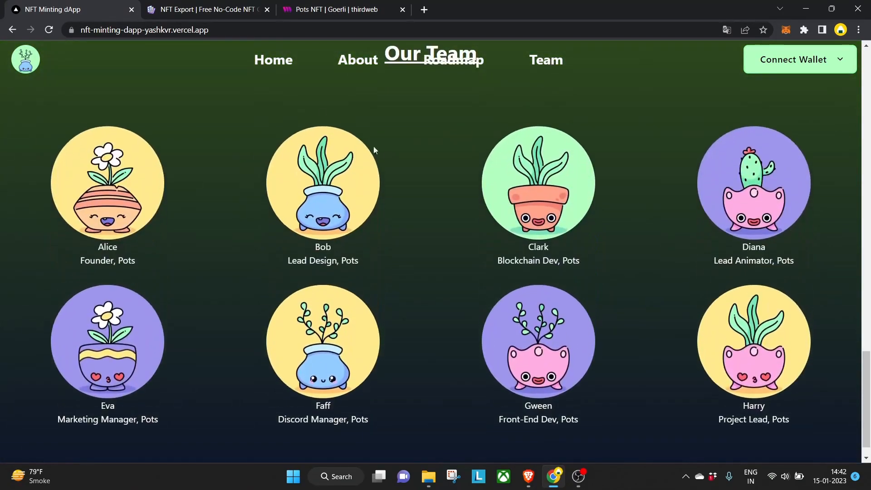
pyautogui.scroll(10, 161, 40)
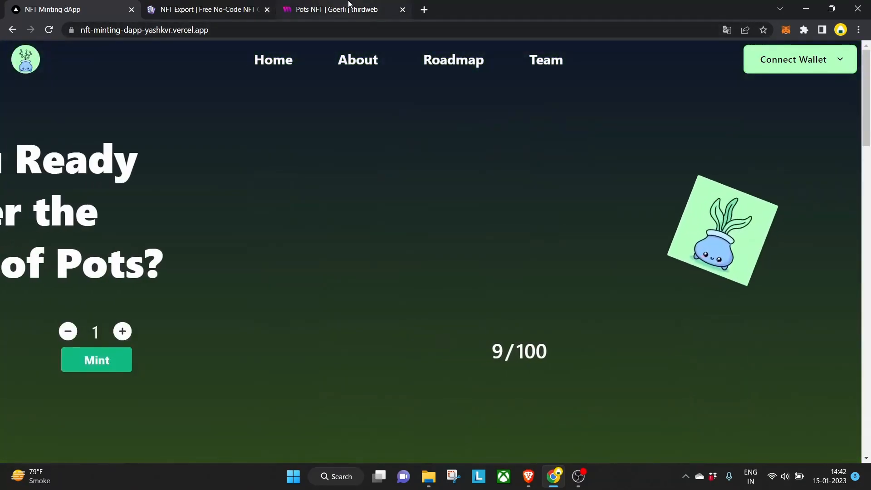
pyautogui.click(321, 8)
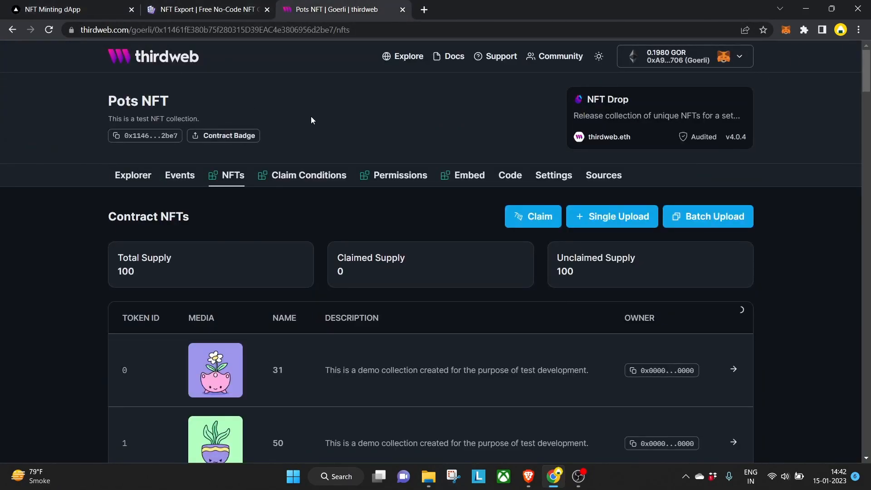